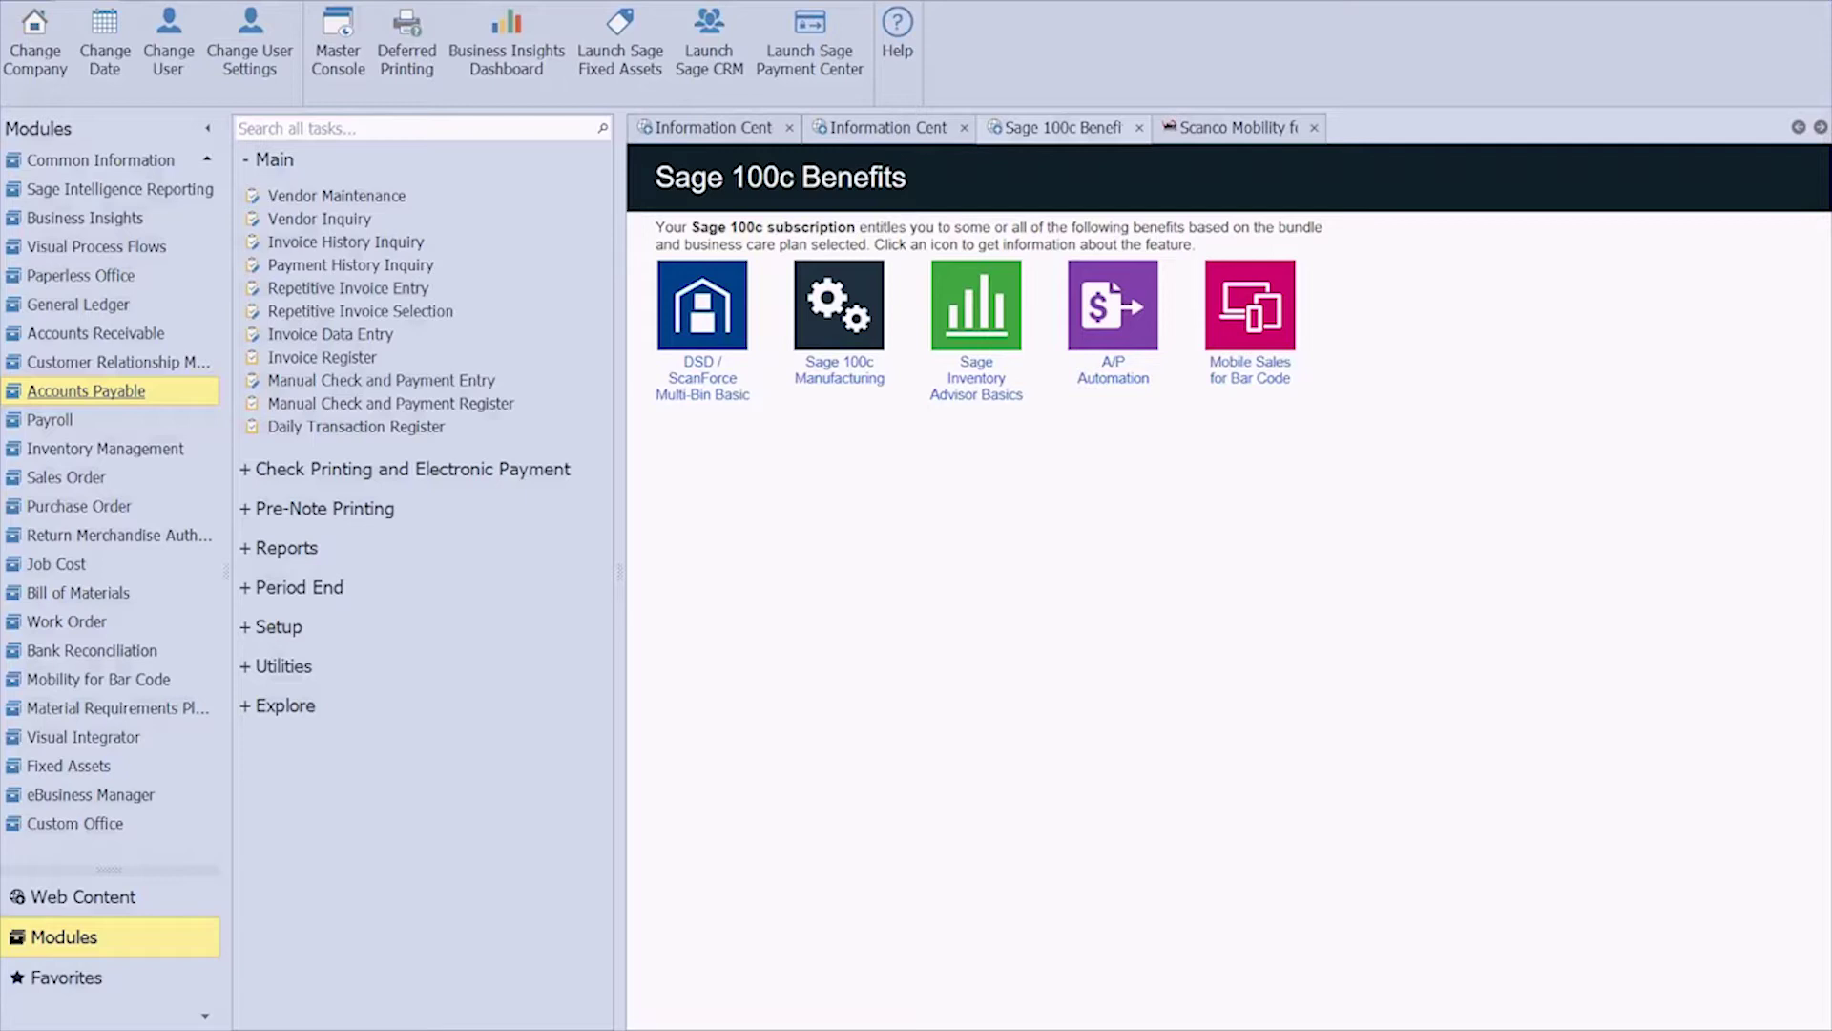
# Step: Open User-Defined Field and Table Maintenance from the Custom Office module
pyautogui.click(386, 195)
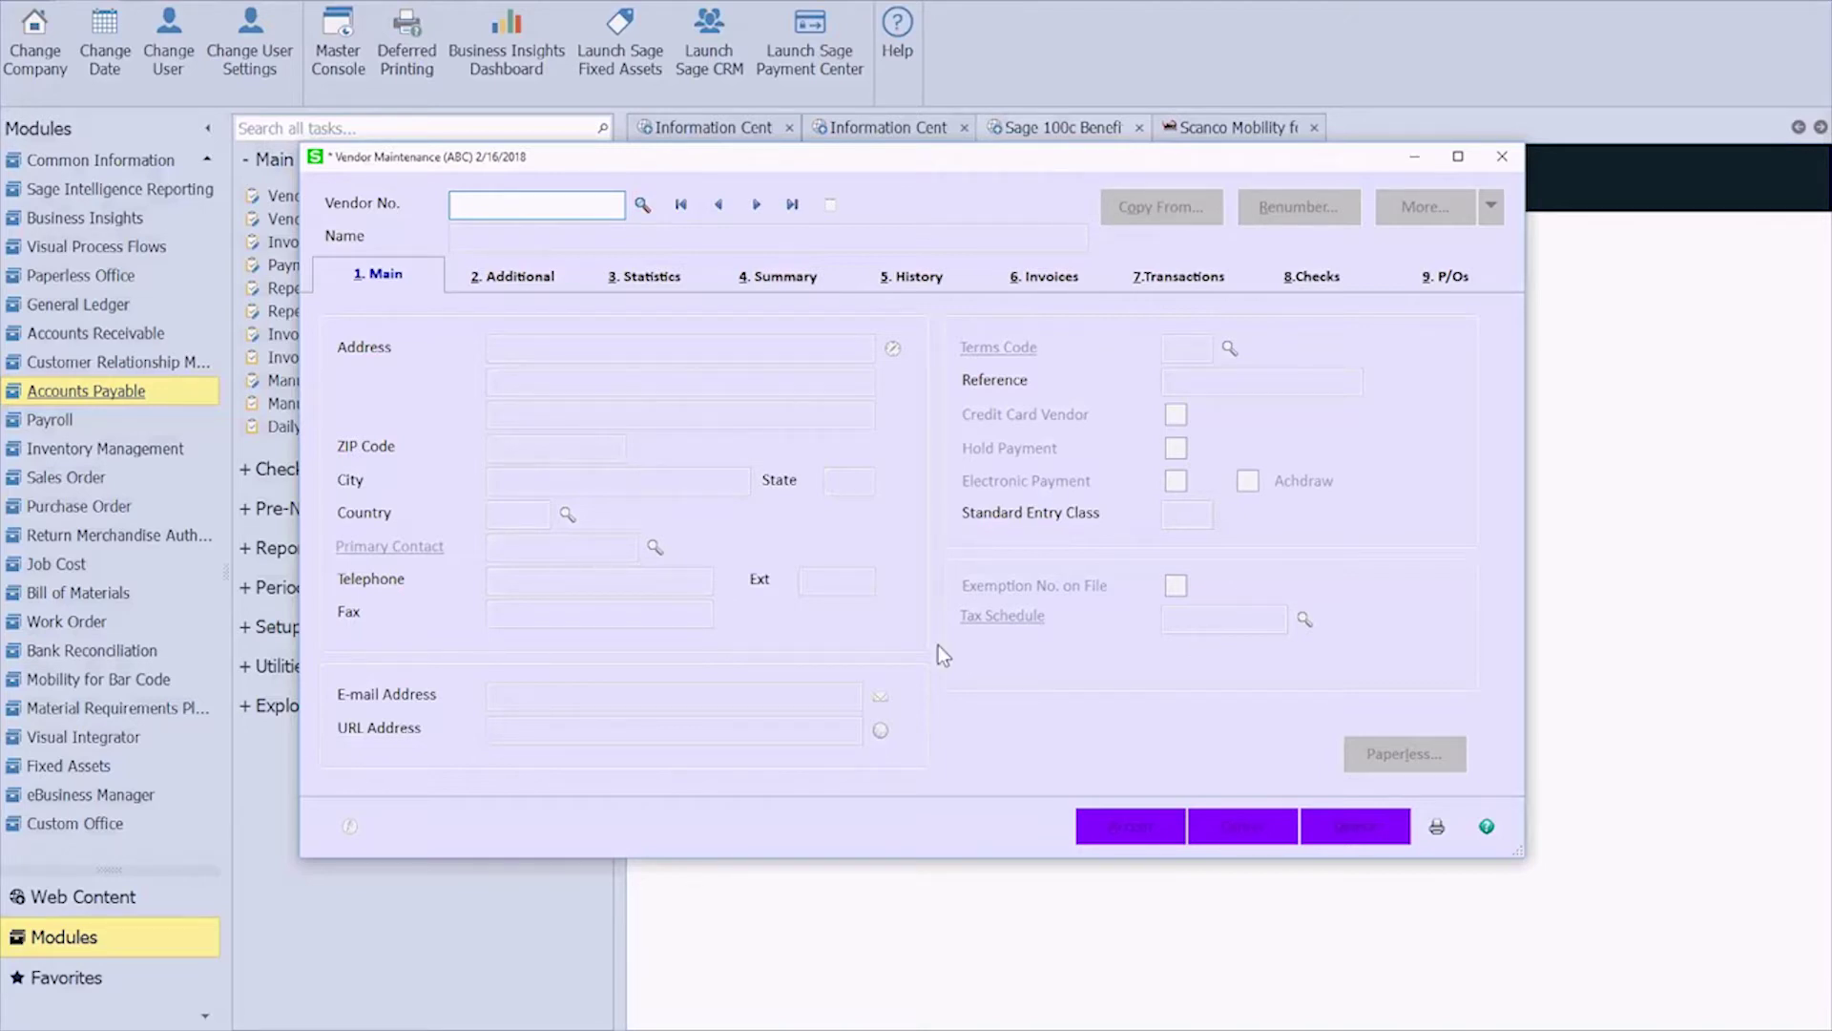
pyautogui.click(1502, 156)
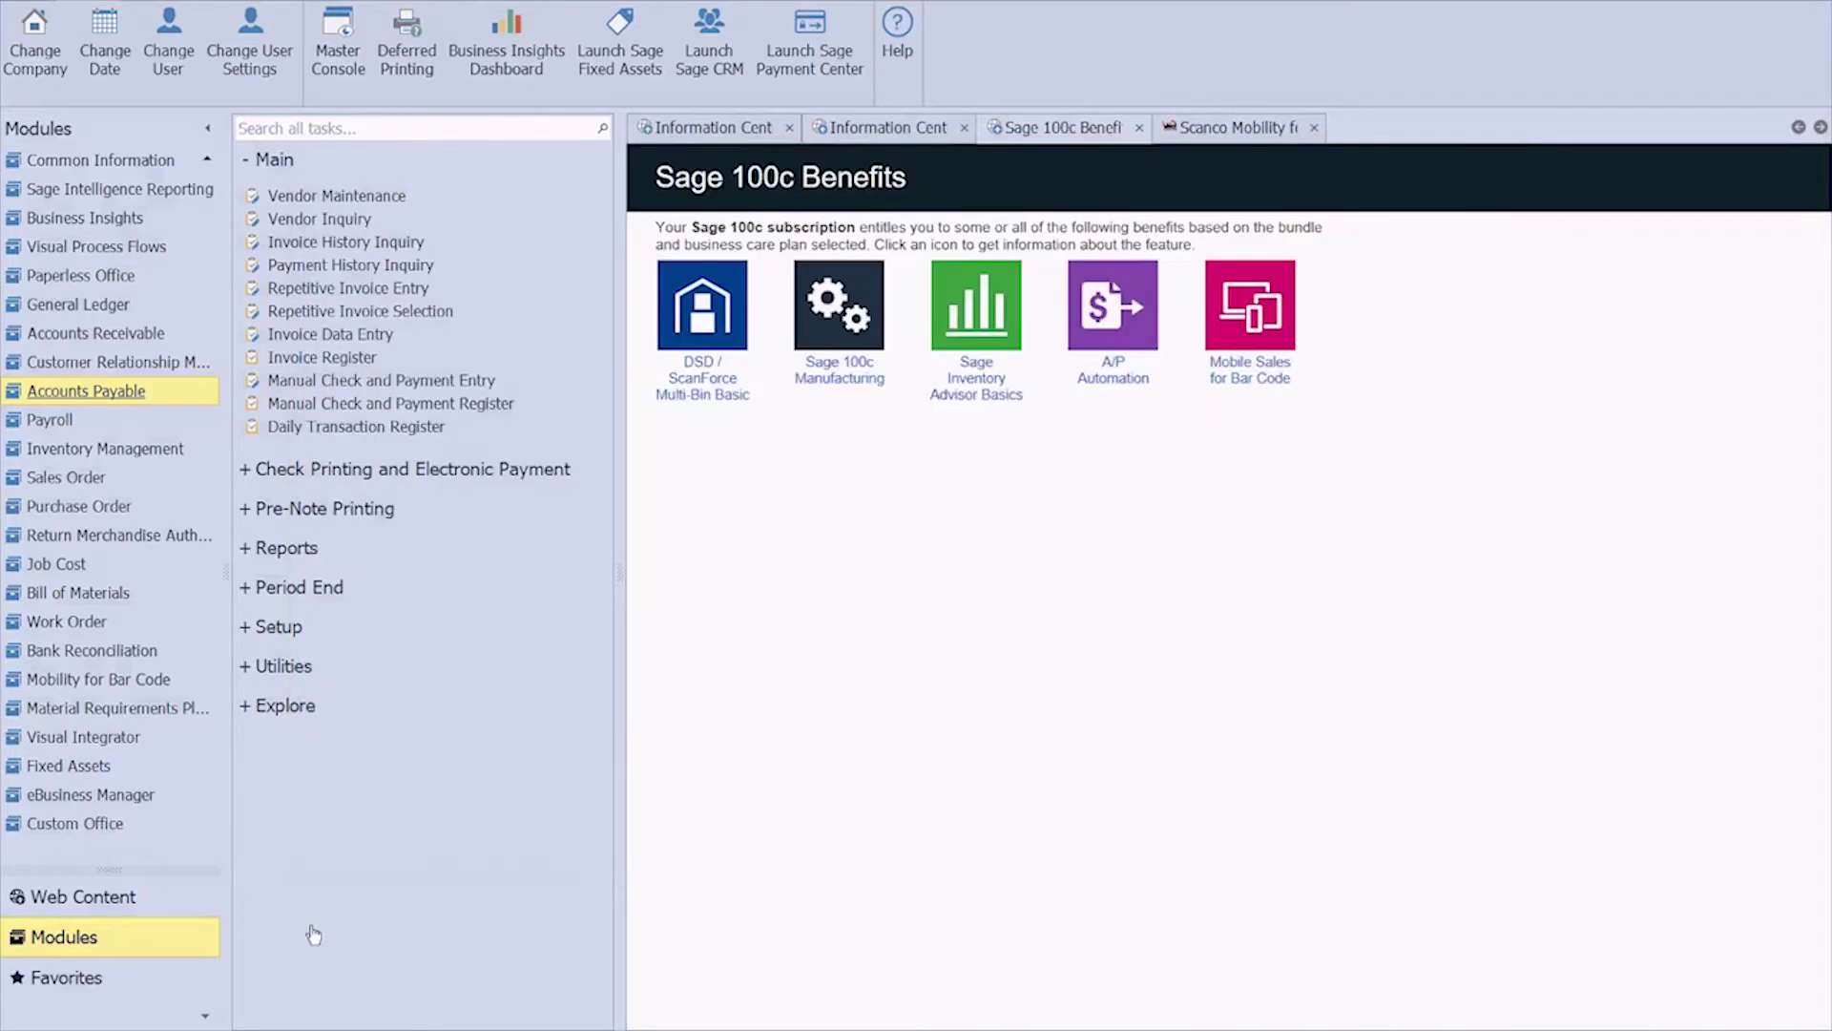
pyautogui.click(110, 827)
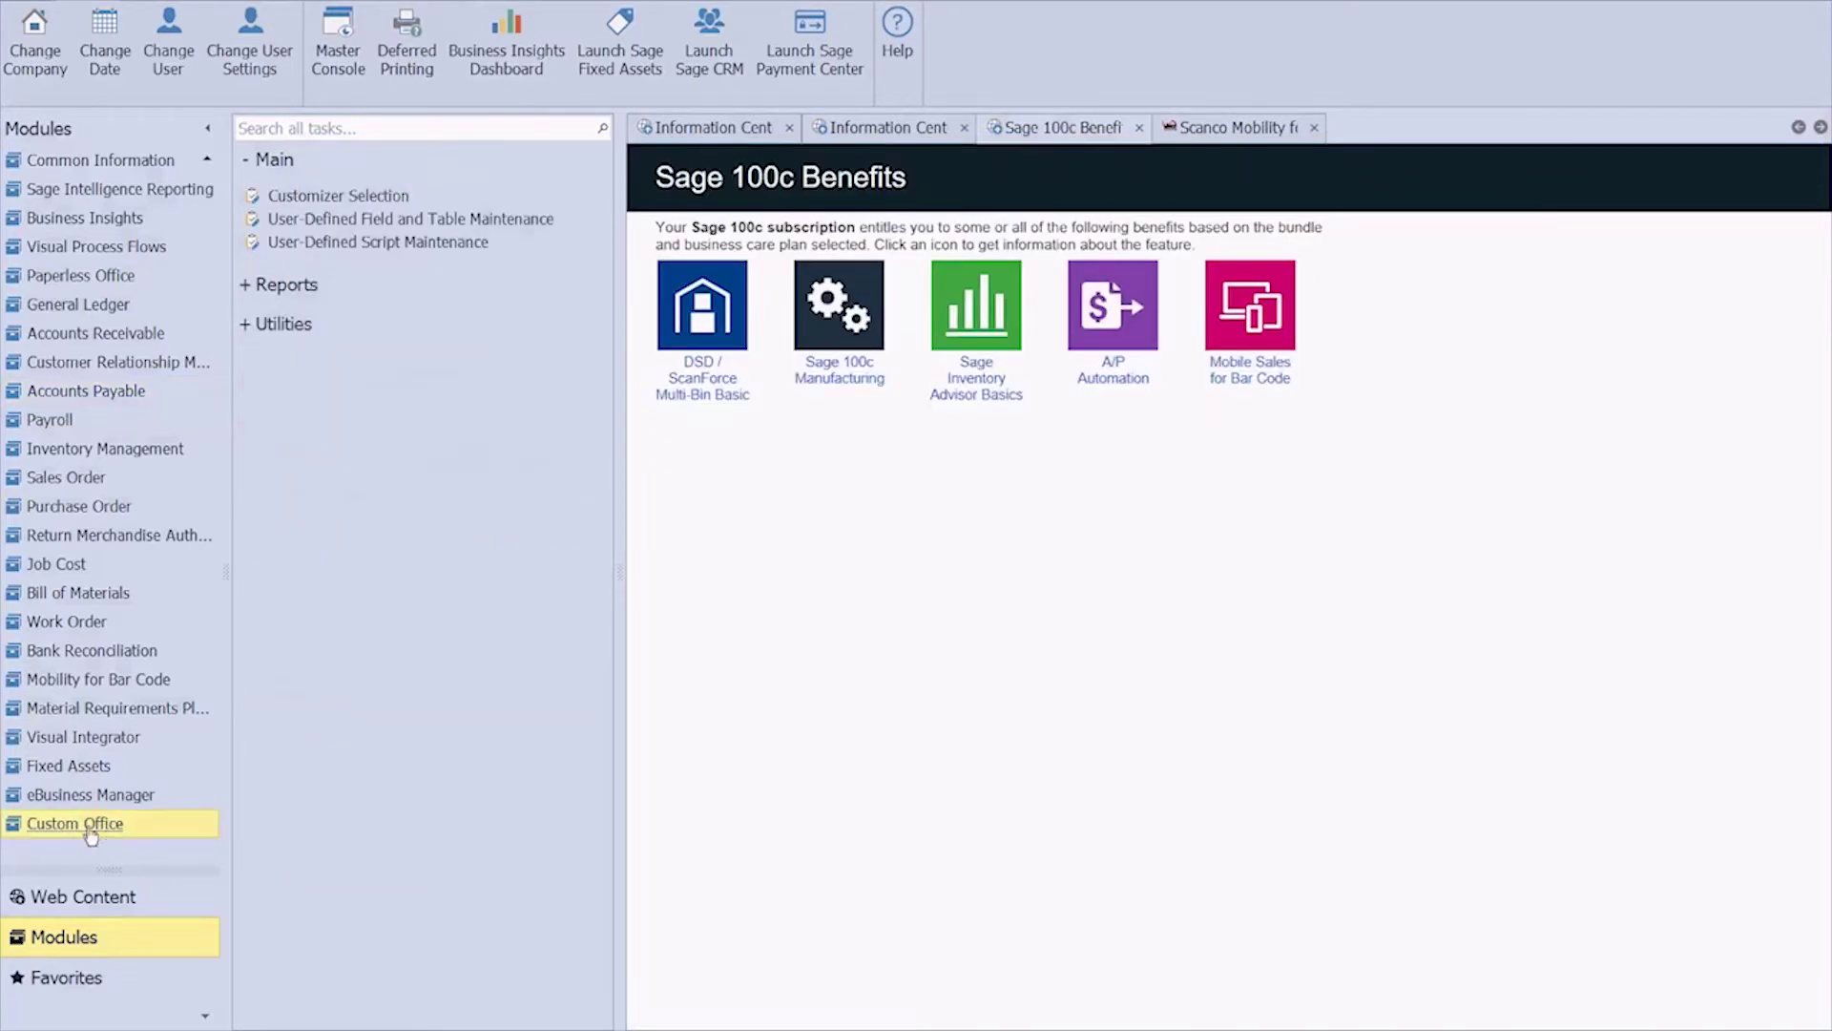
pyautogui.click(379, 227)
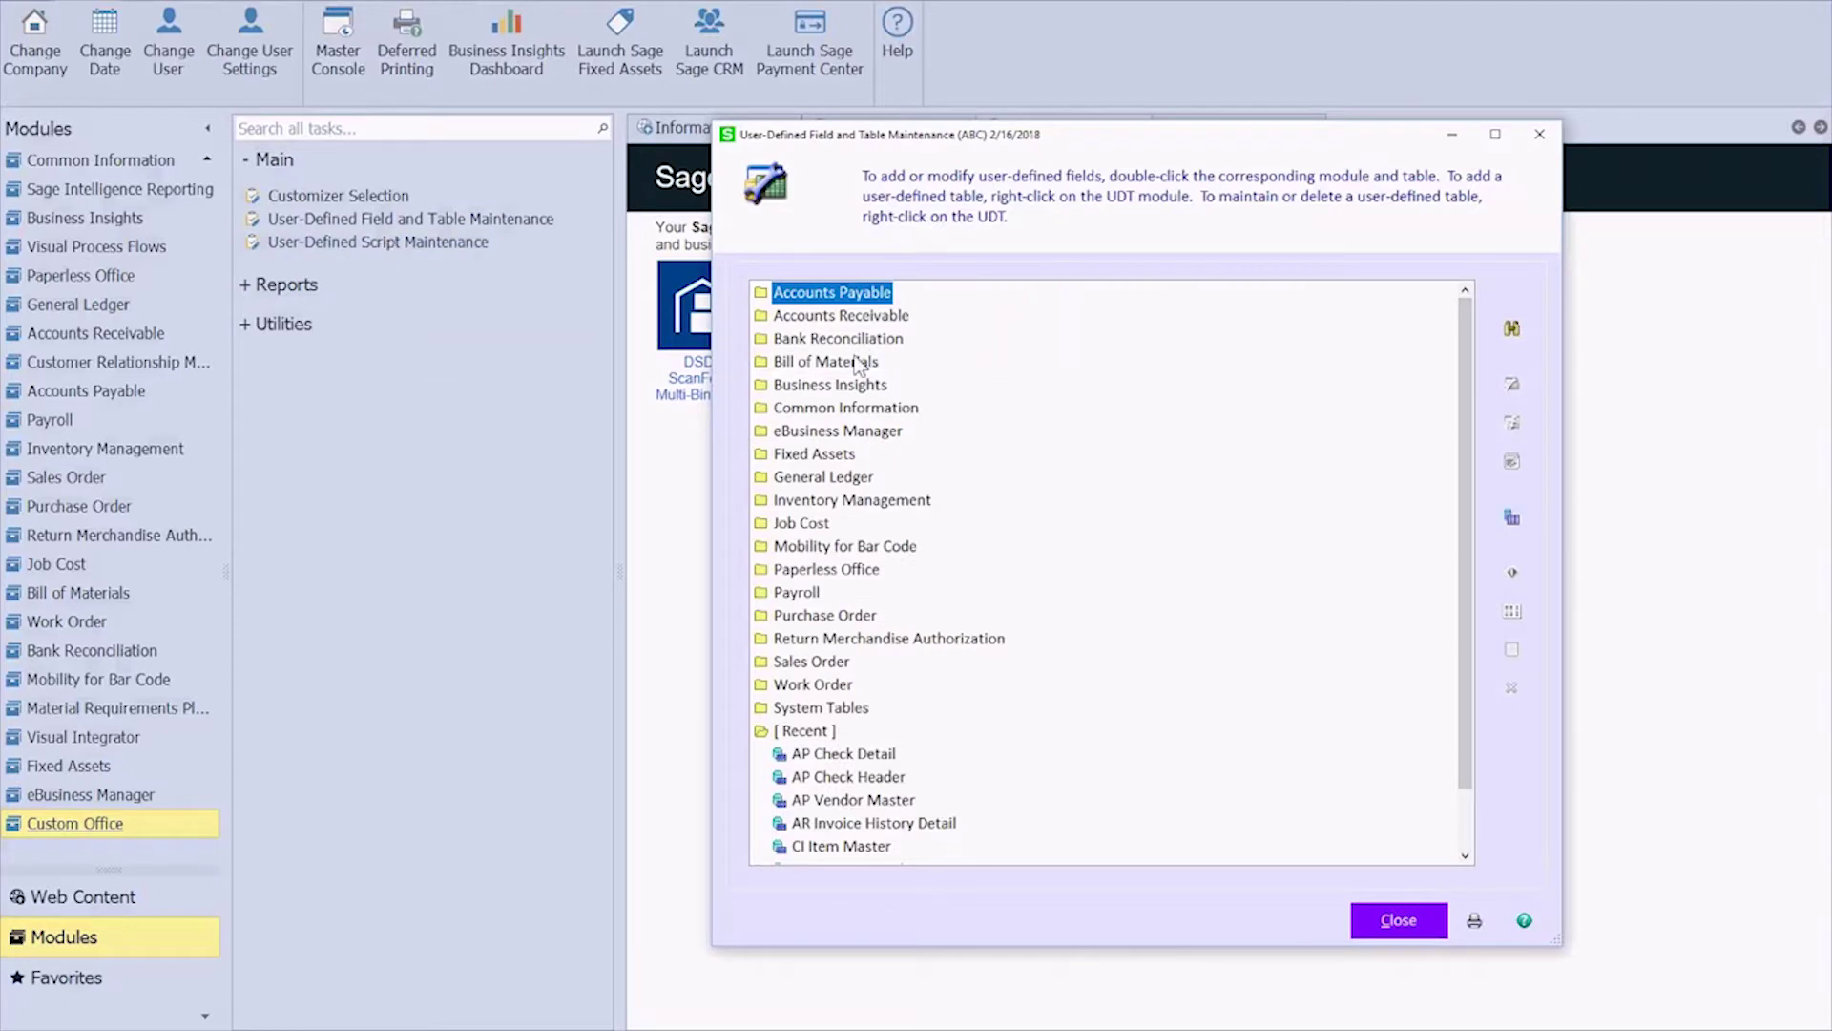
# Step: Under Accounts Payable, choose Edit Fields for the AP Vendor Master table
pyautogui.doubleClick(864, 298)
pyautogui.scroll(-7, 943, 444)
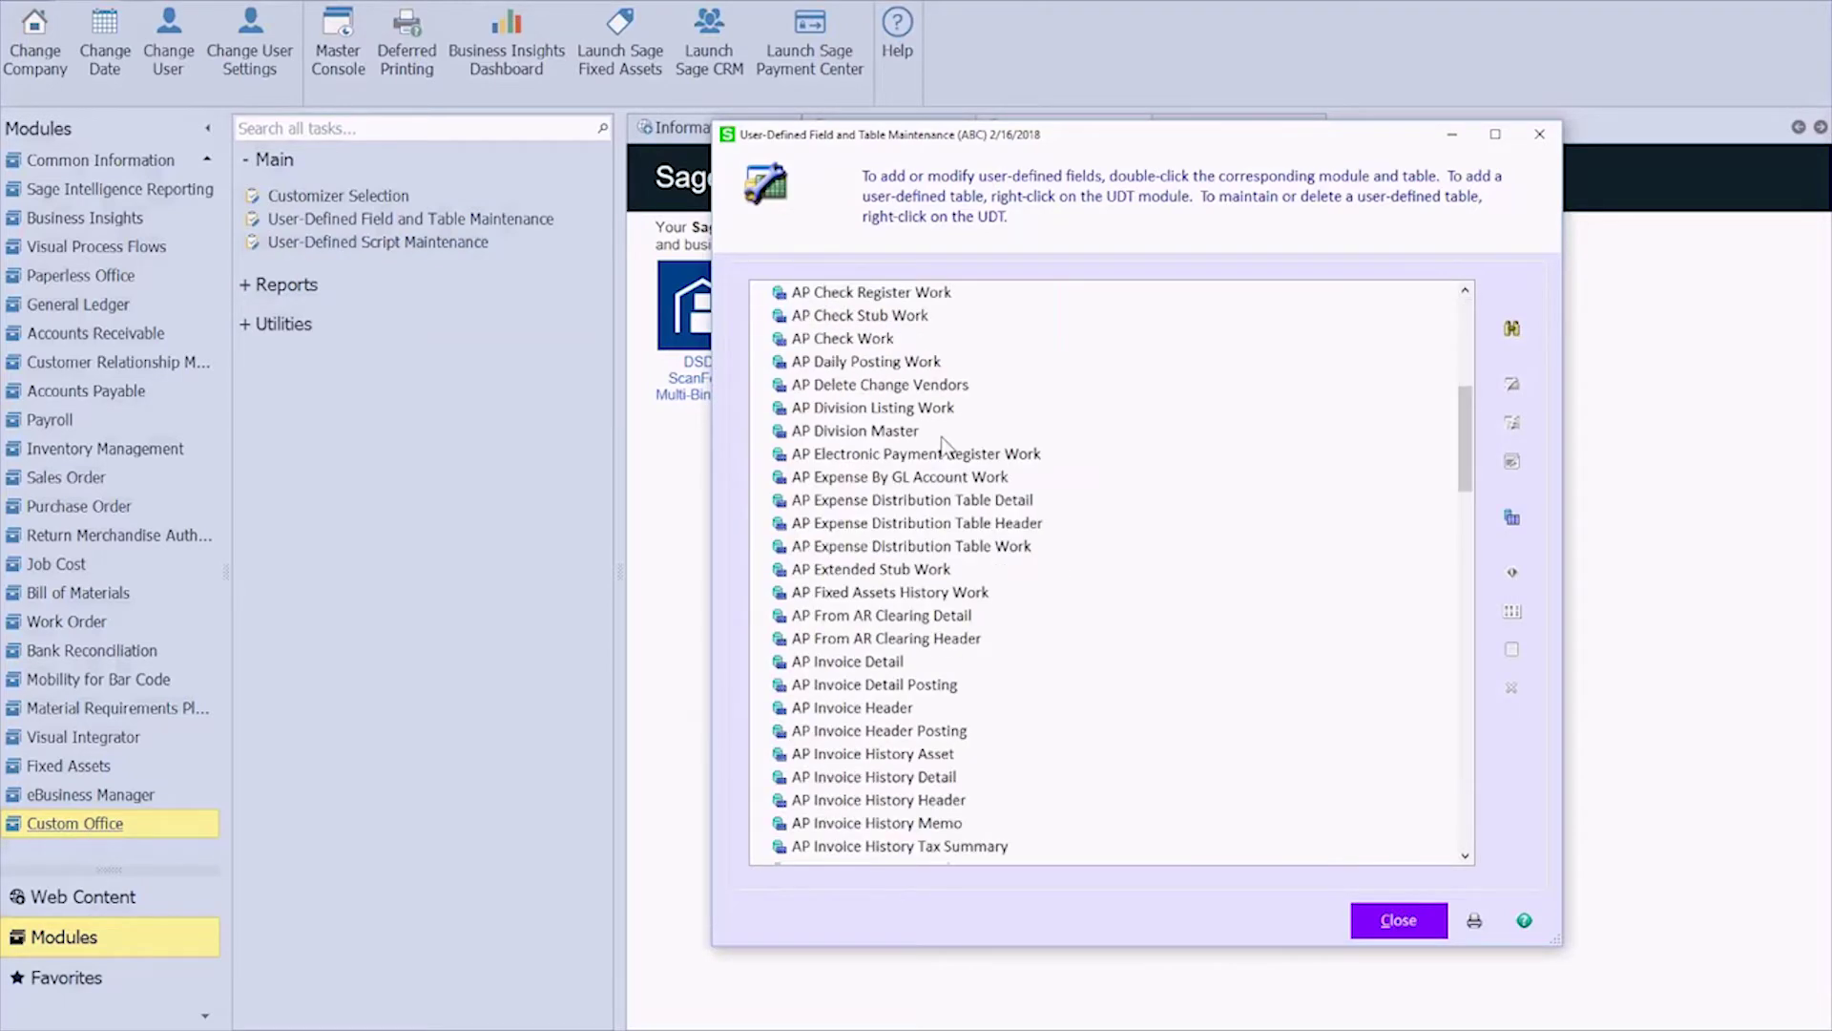
pyautogui.scroll(-15, 943, 444)
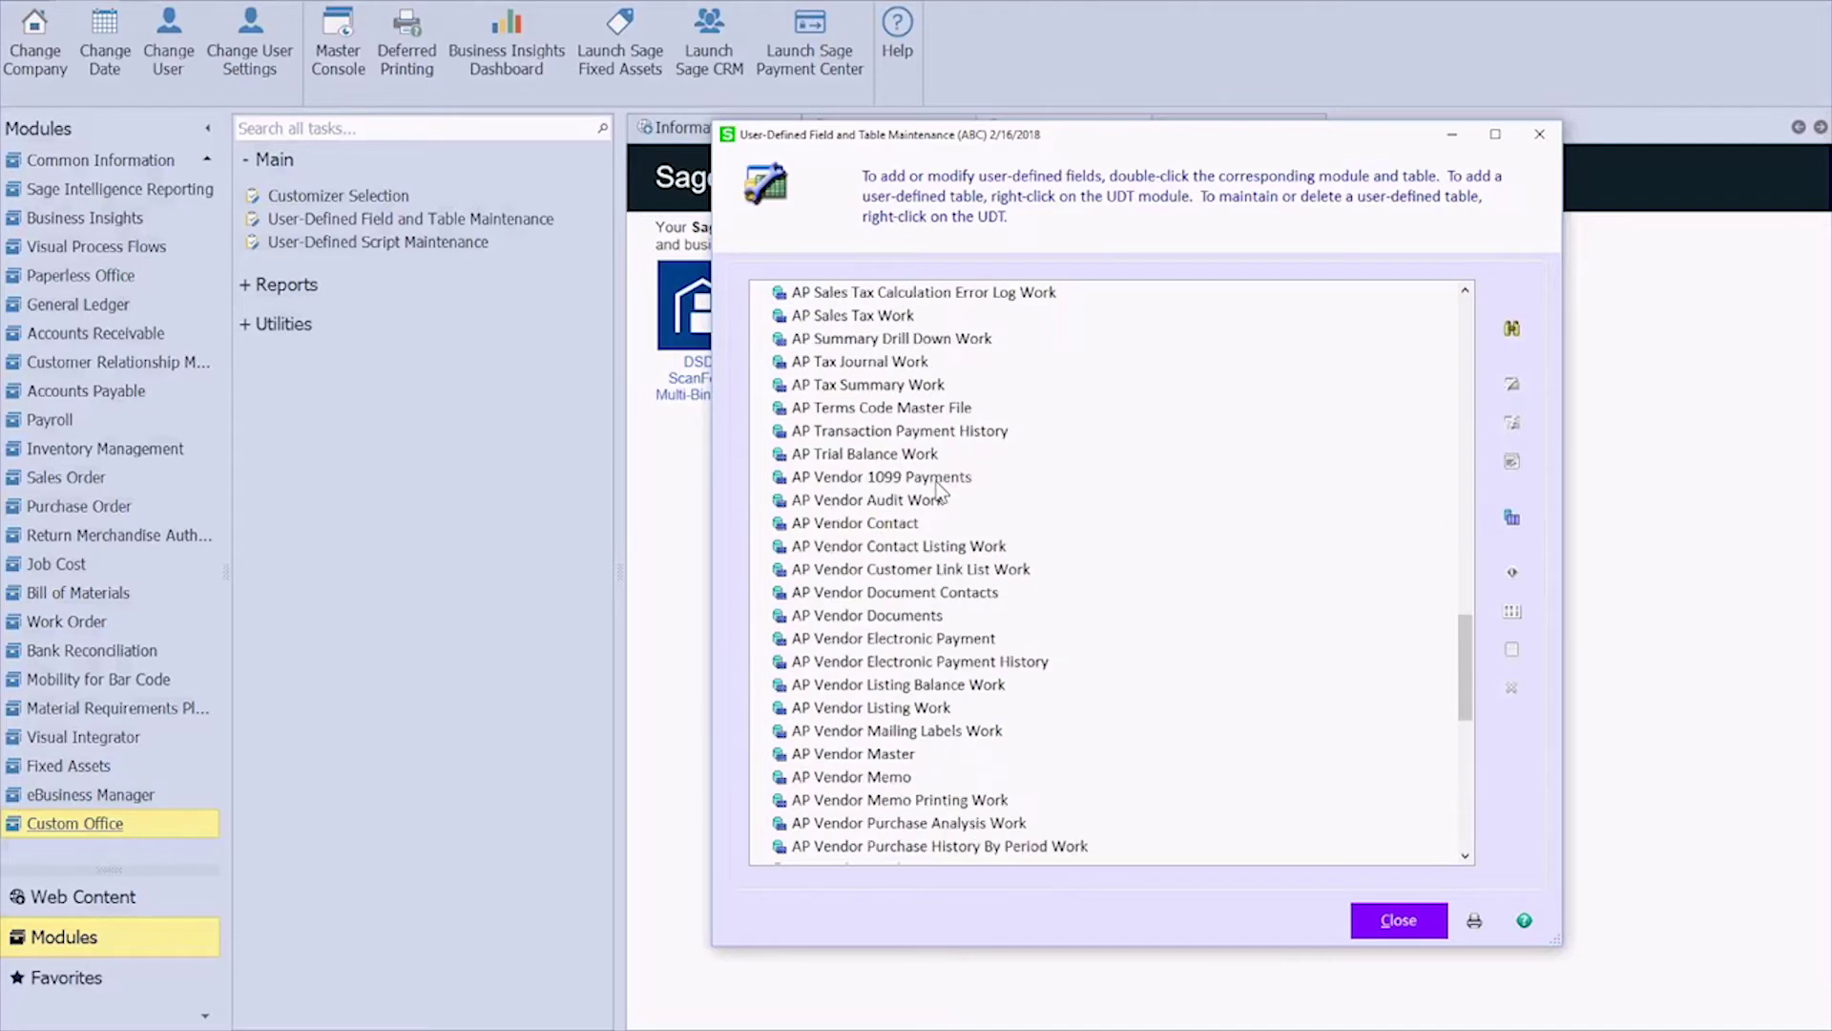
pyautogui.scroll(-3, 940, 492)
pyautogui.click(852, 546)
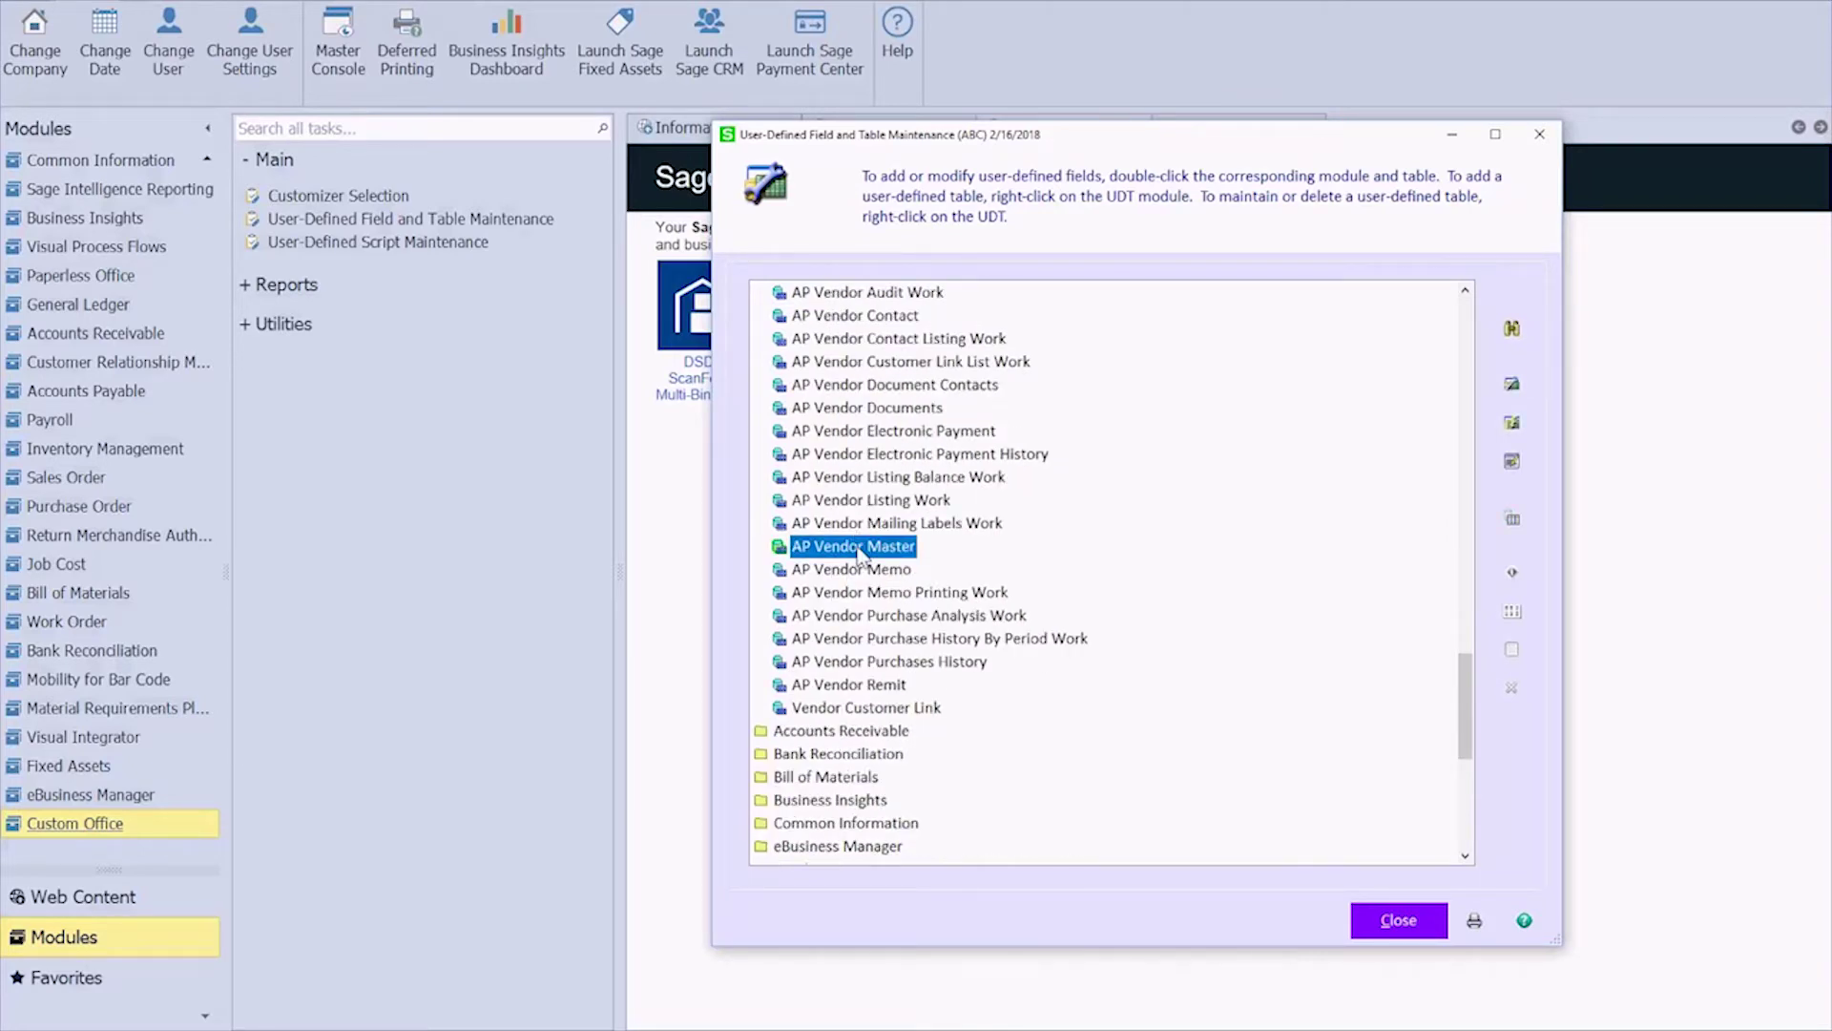
pyautogui.rightClick(863, 553)
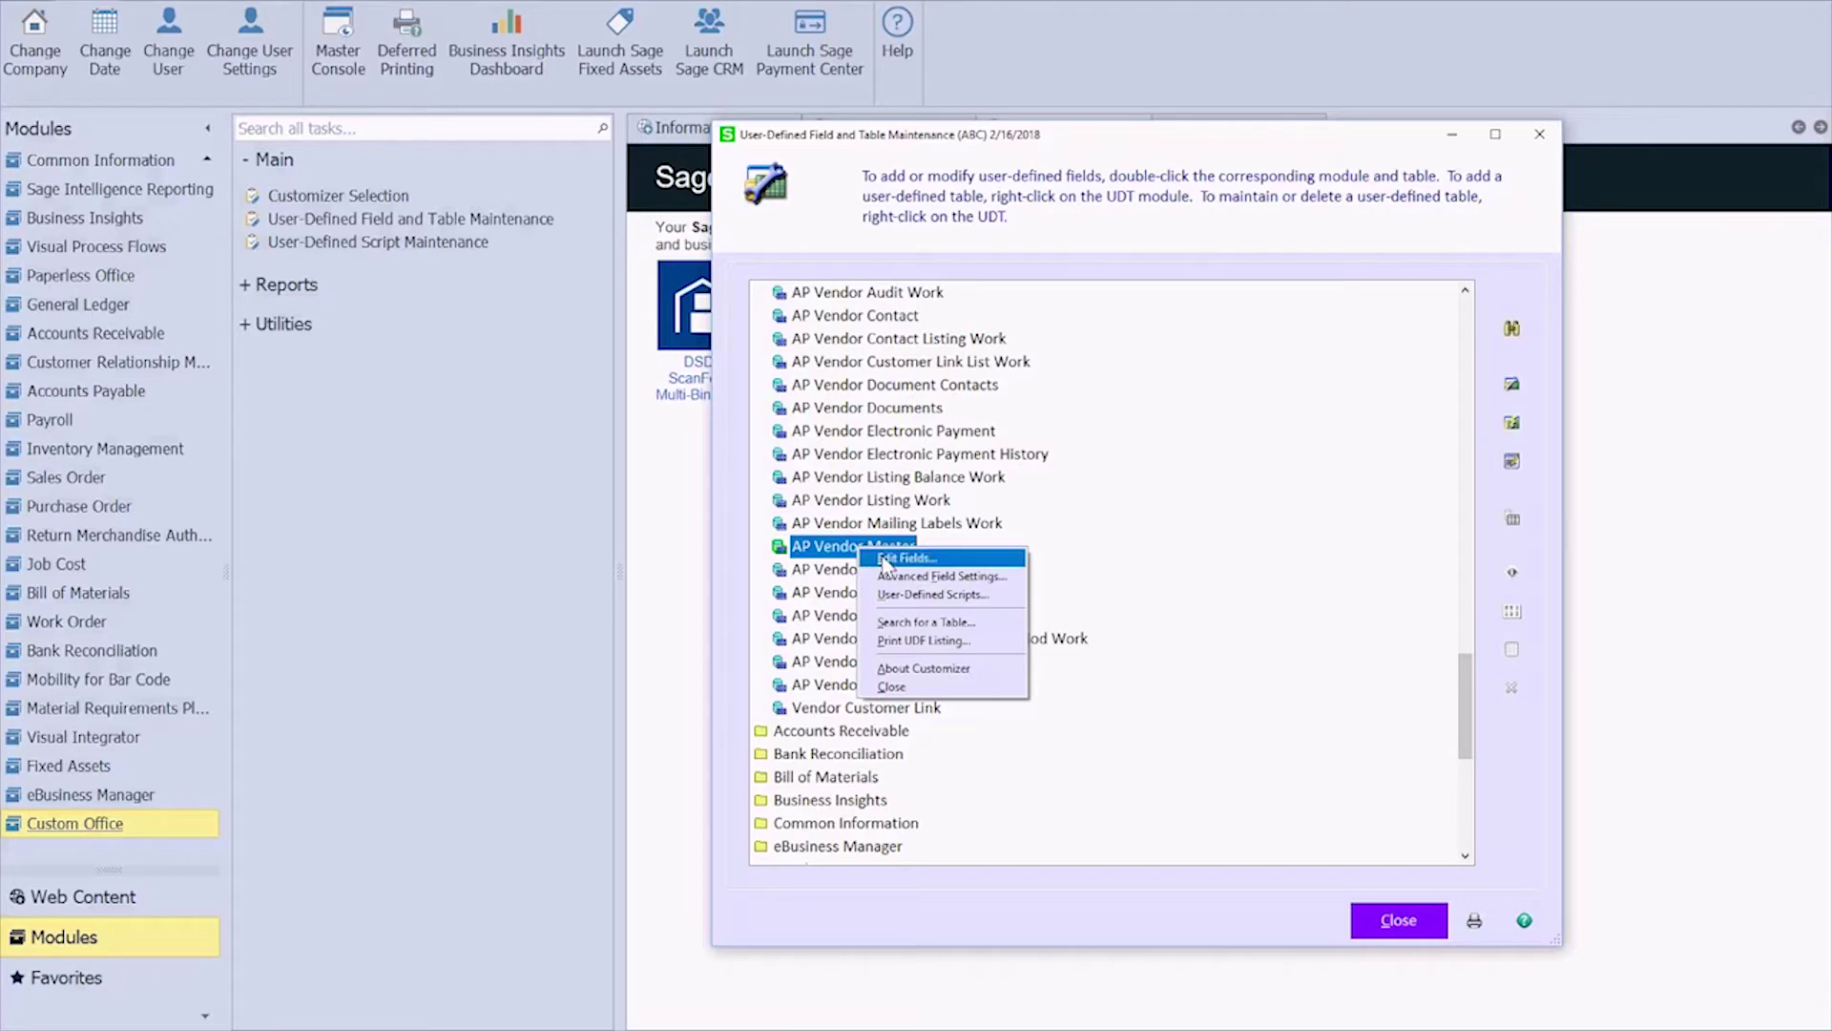
pyautogui.click(883, 559)
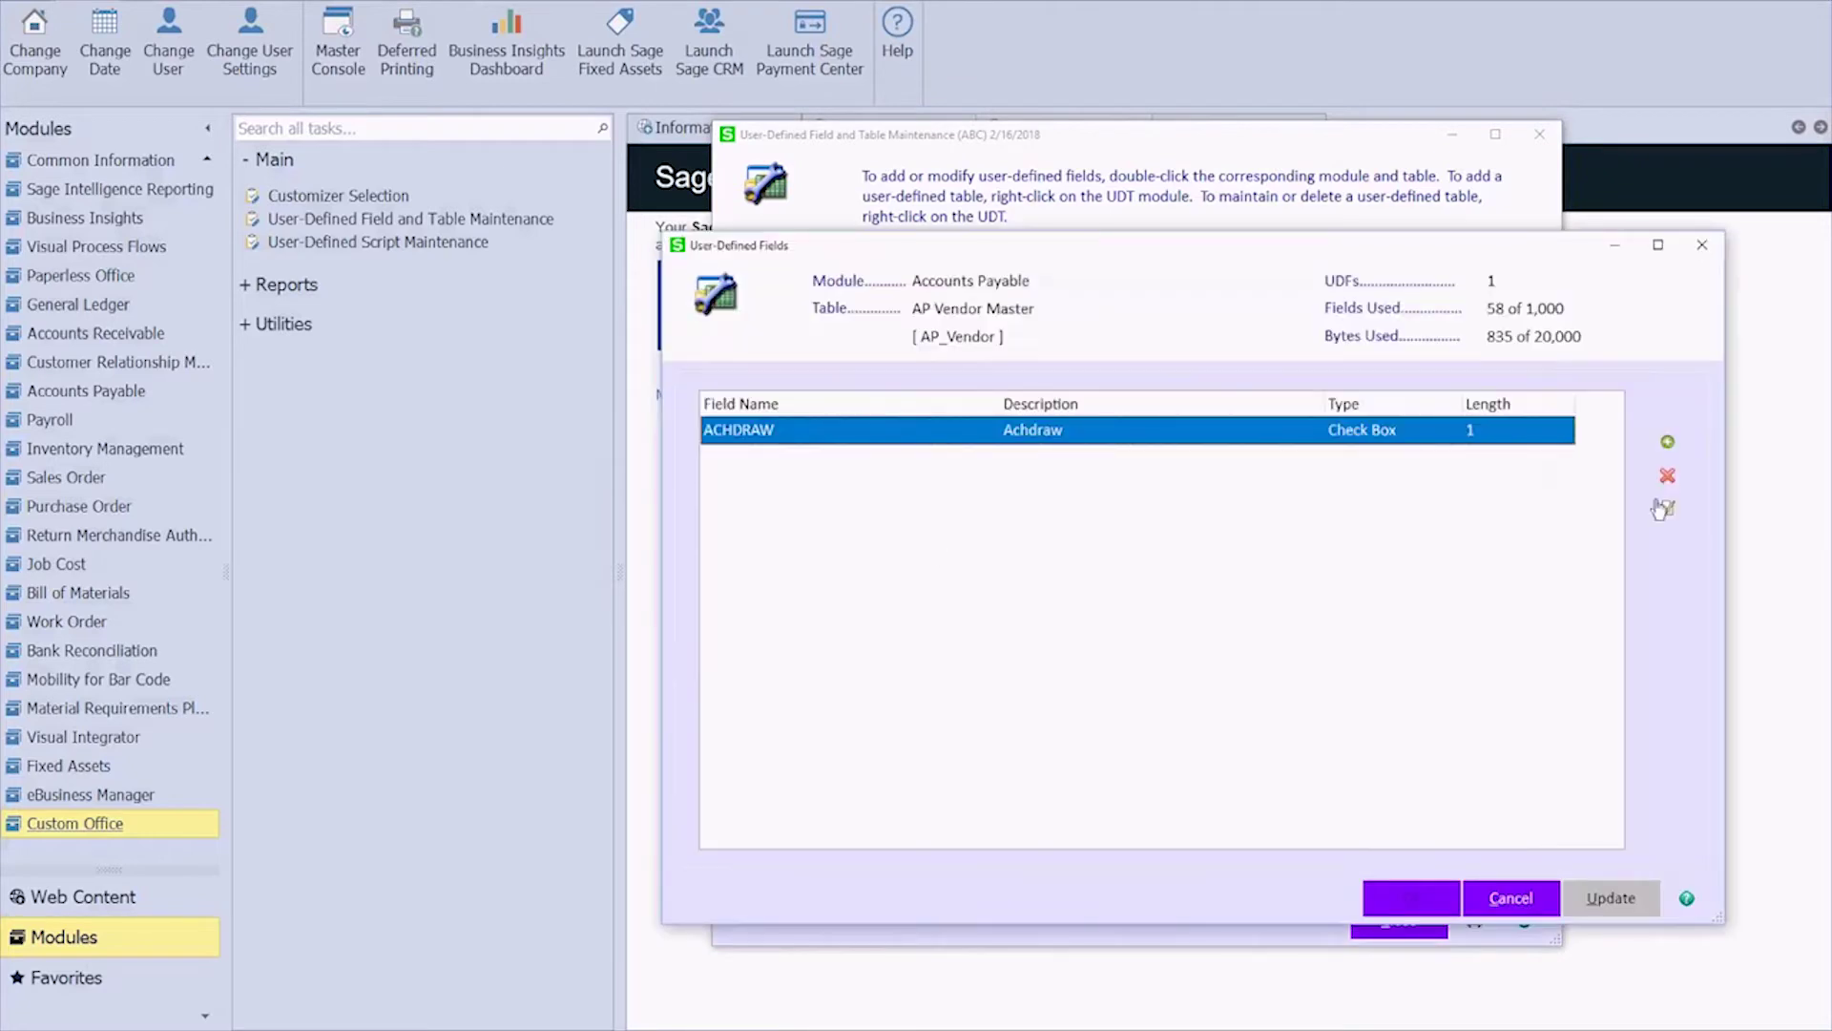
# Step: Add field ACCOUNT NO with description 'Account Number' and Manual Entry data
pyautogui.click(1669, 443)
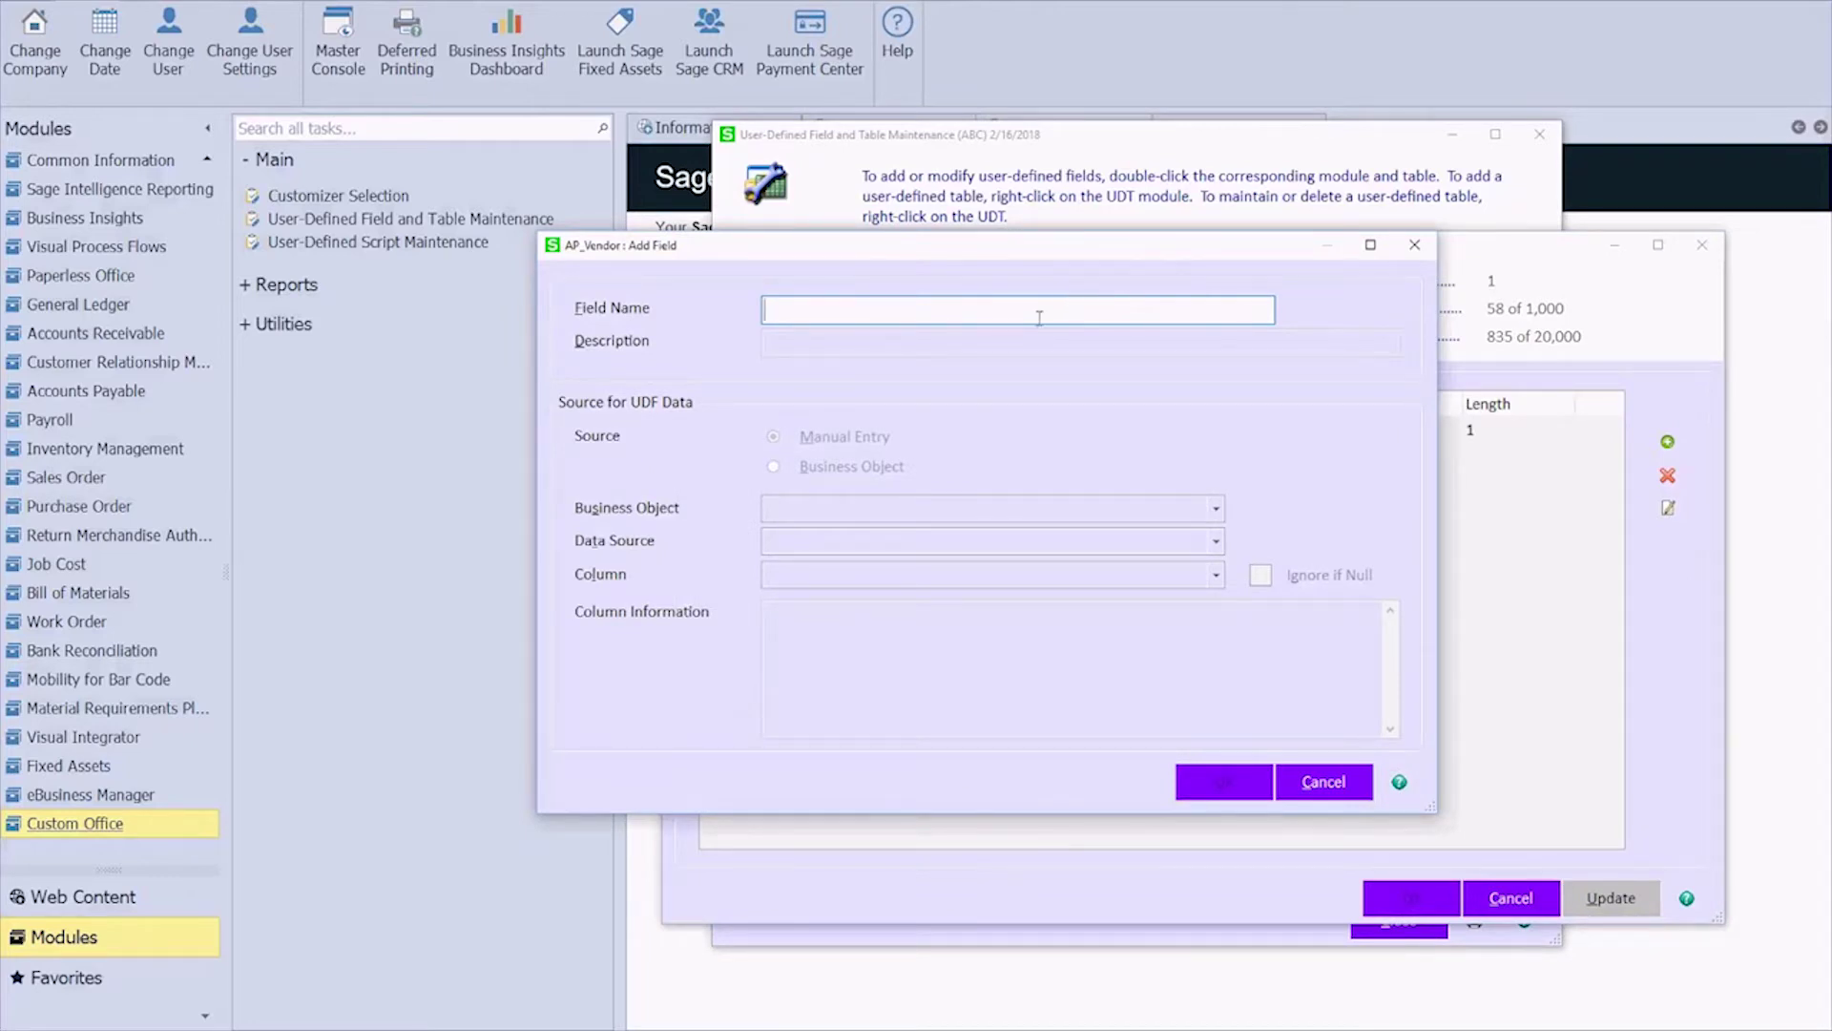
pyautogui.write('ACCOUNT NO')
pyautogui.press('Tab')
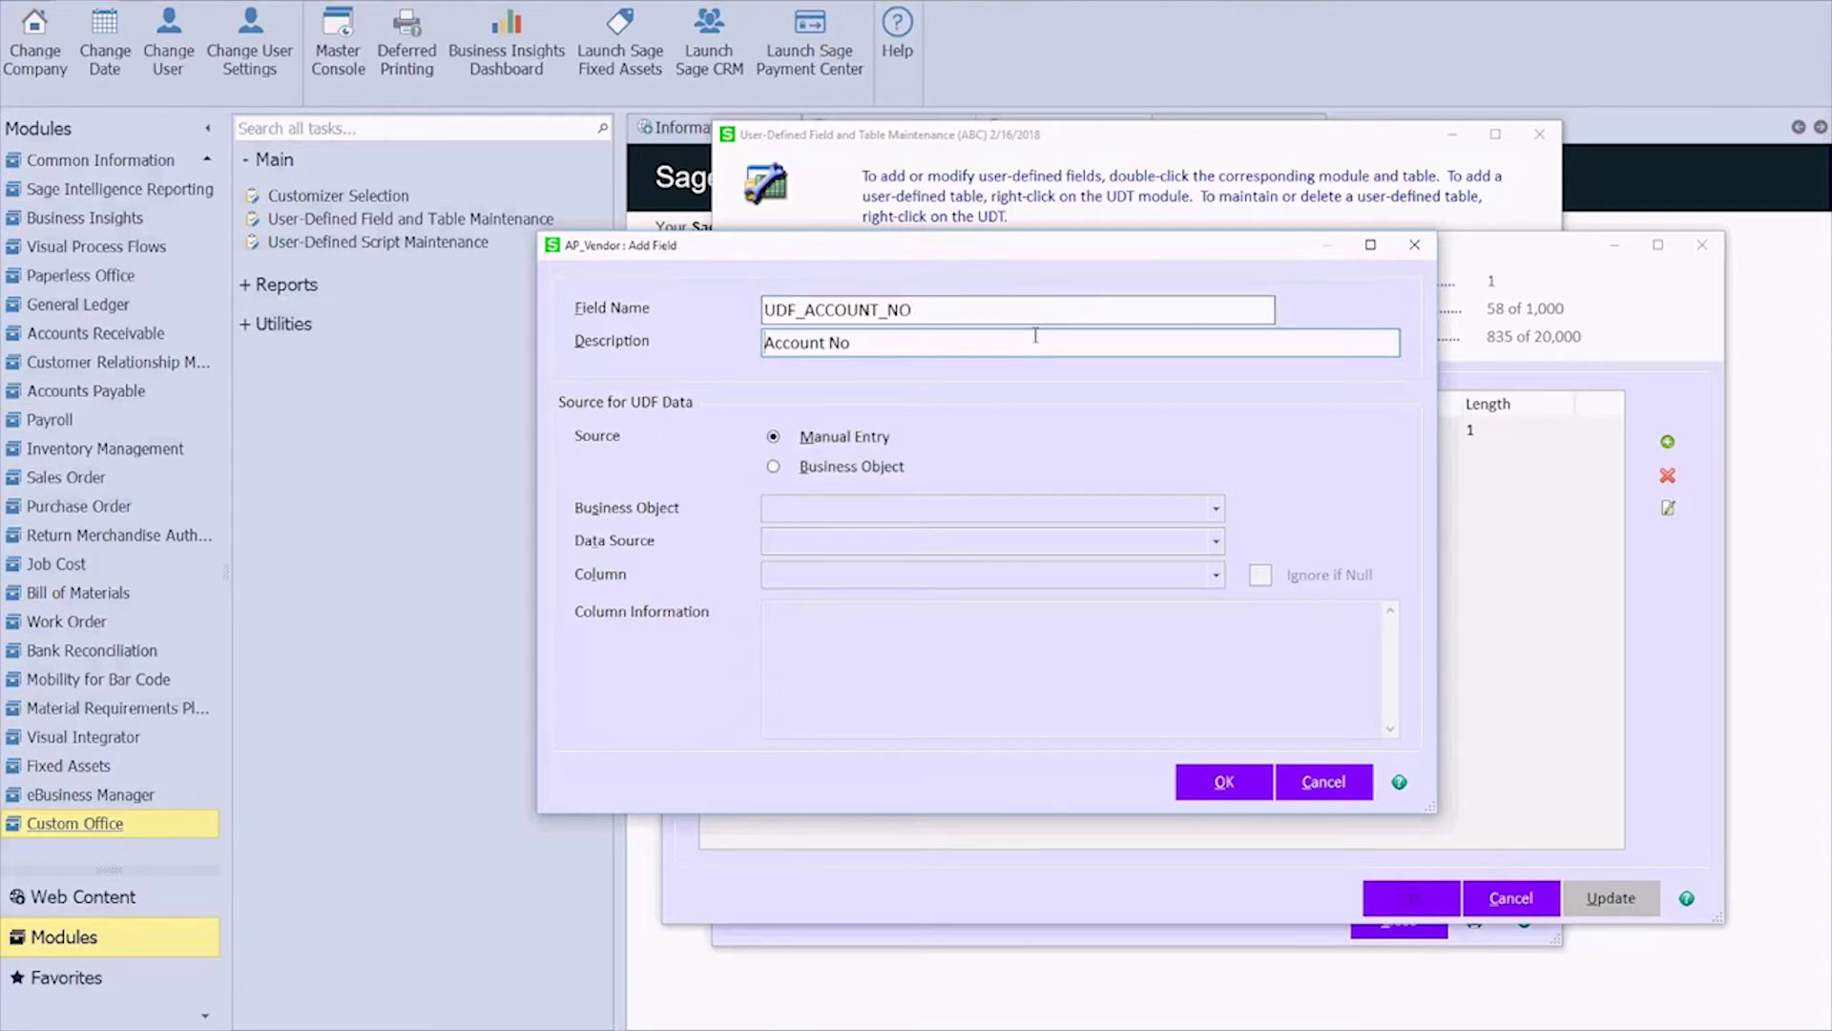
pyautogui.click(1035, 335)
pyautogui.press('BackSpace')
pyautogui.write('umber')
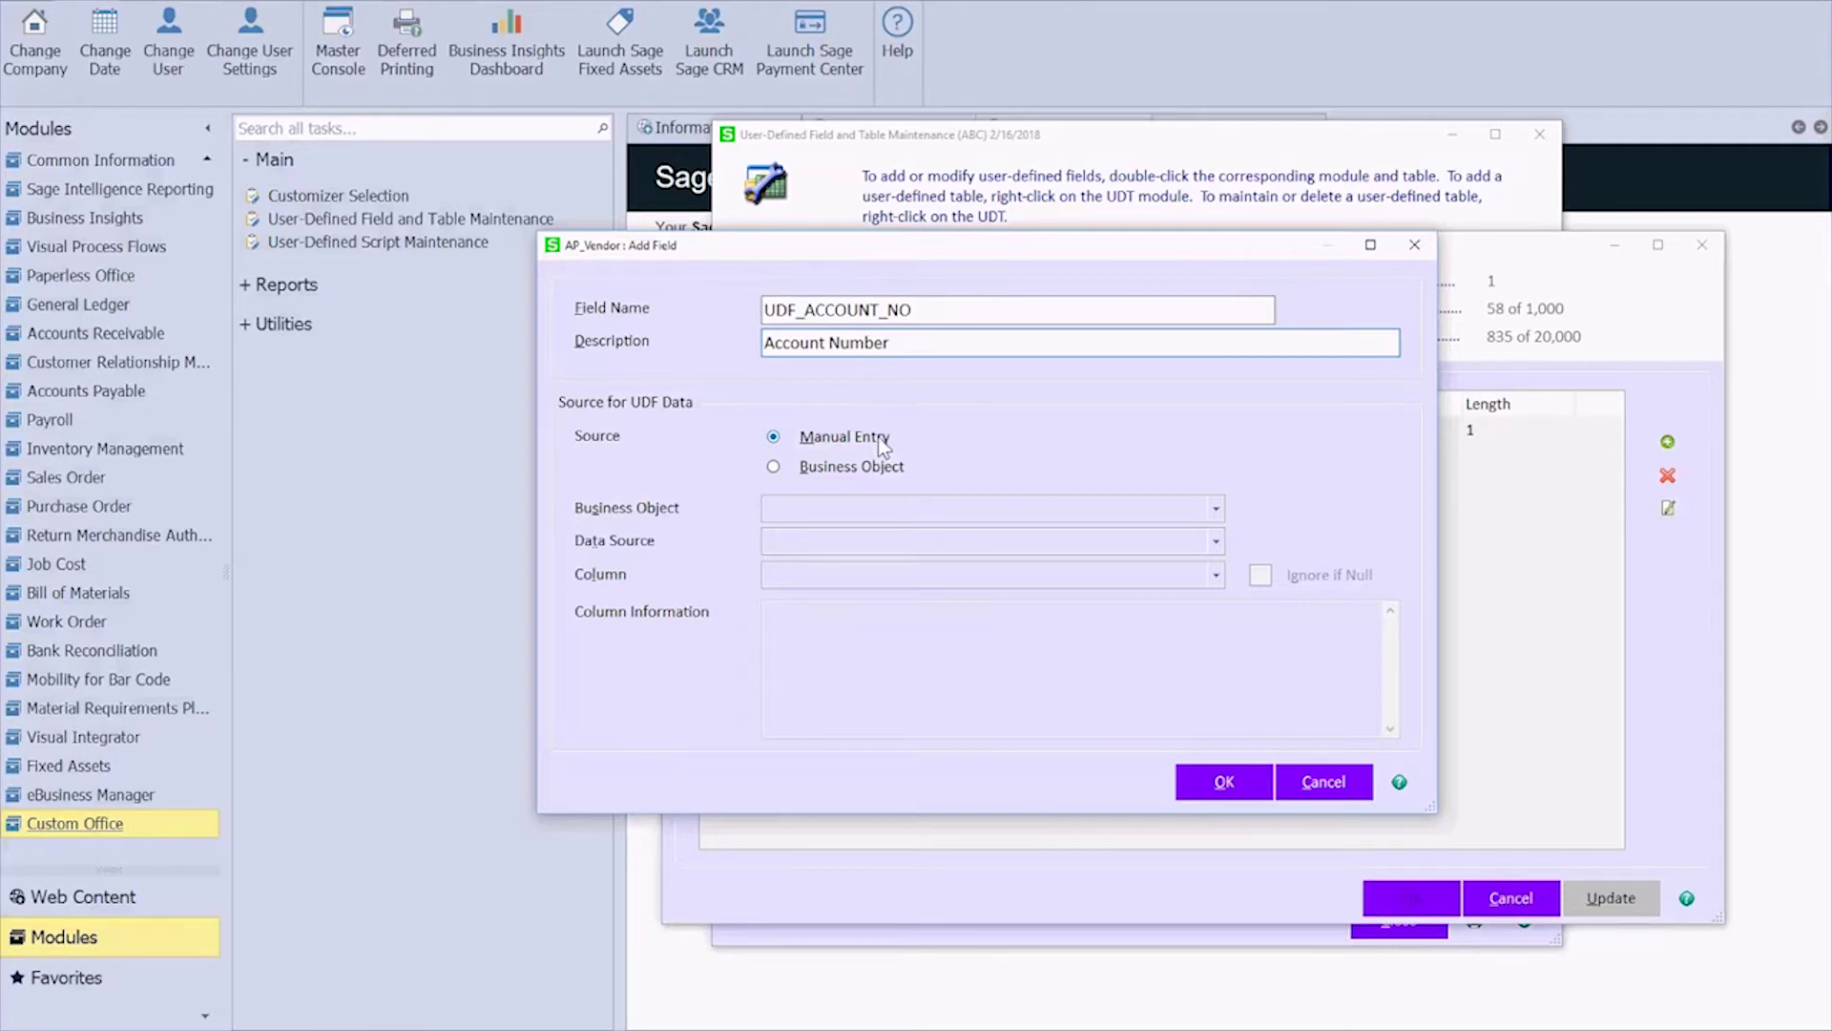
pyautogui.click(1208, 780)
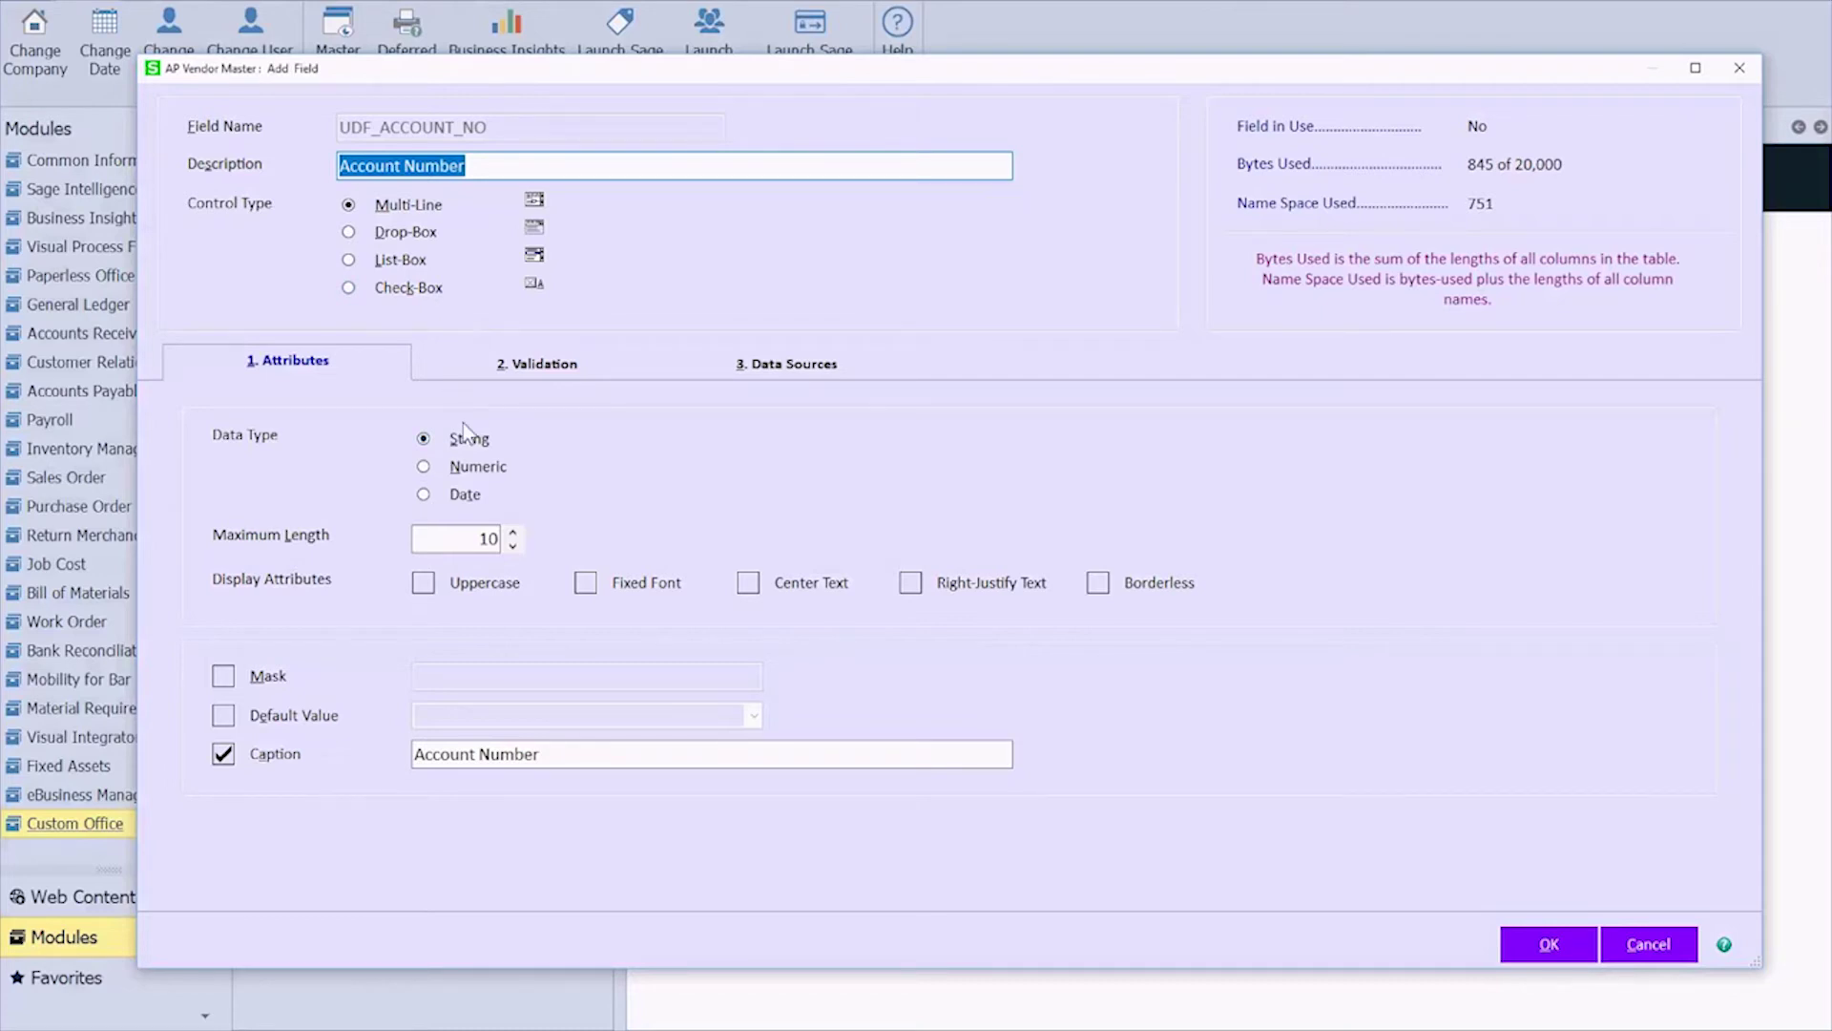
# Step: Set the Account Number field's maximum length to 30, reviewing the Validation and Data Sources tabs
pyautogui.click(475, 548)
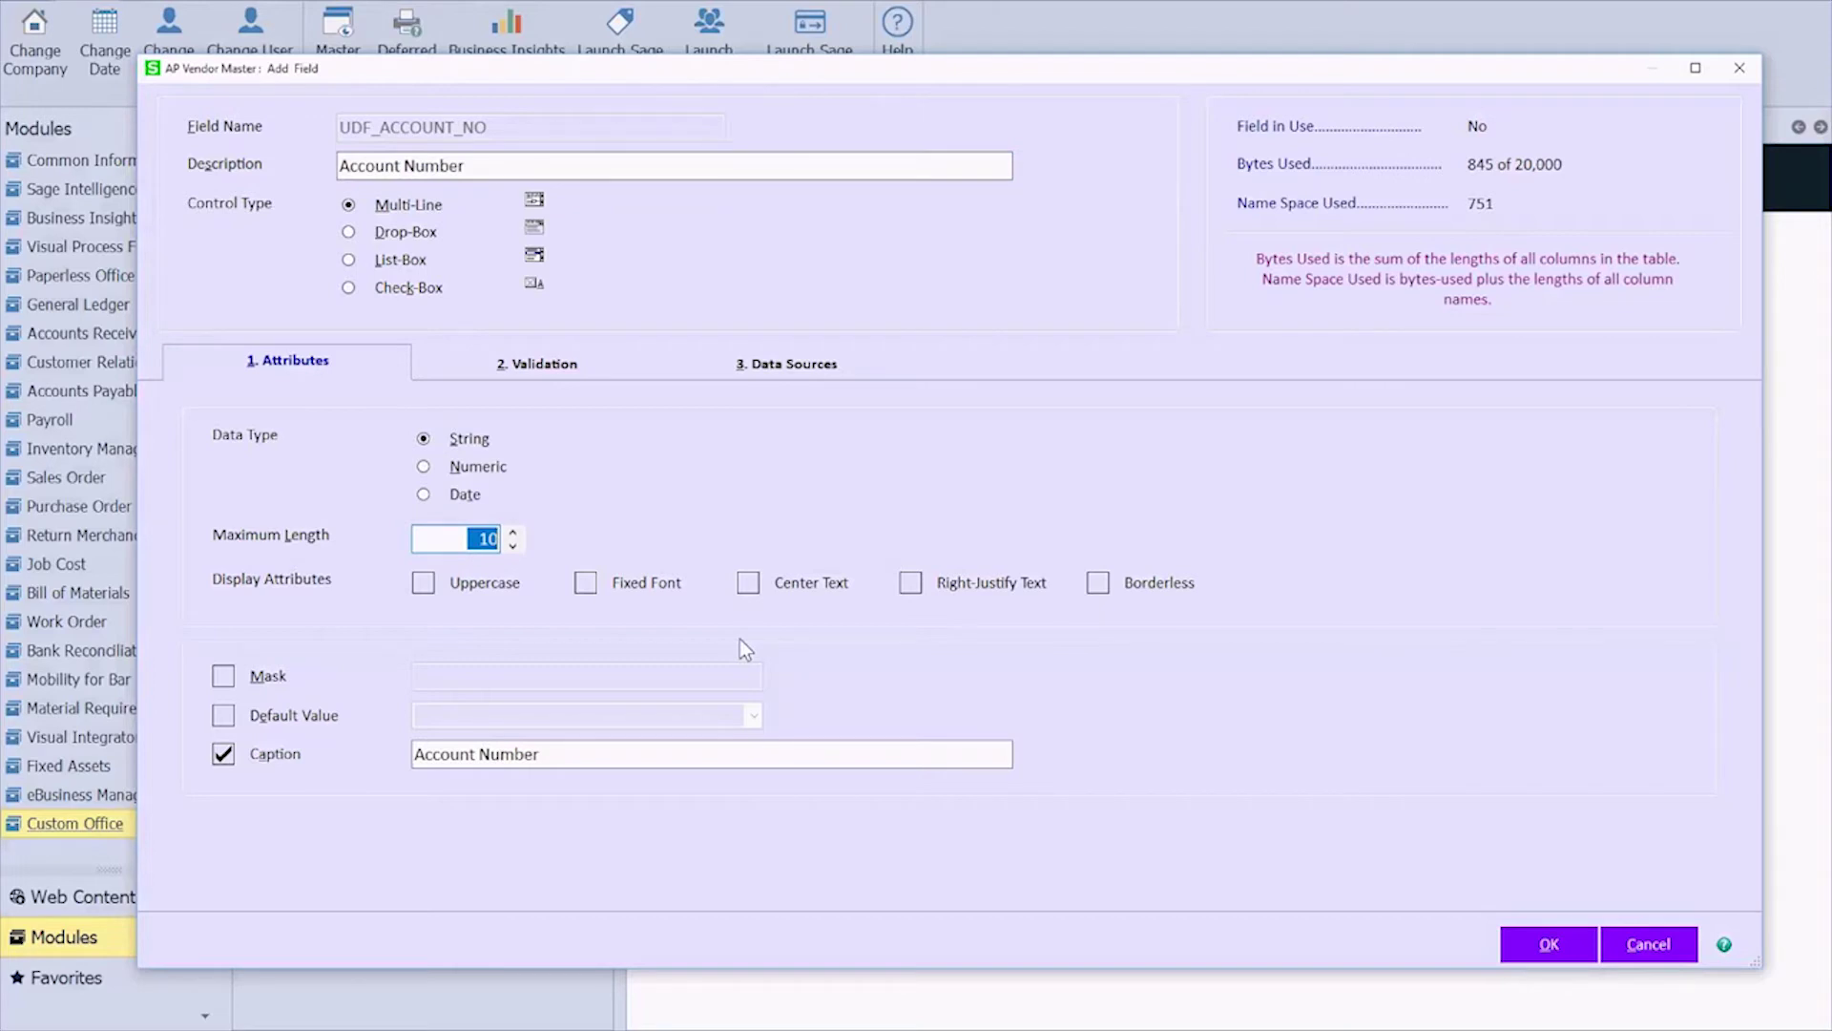
pyautogui.write('30')
pyautogui.click(569, 371)
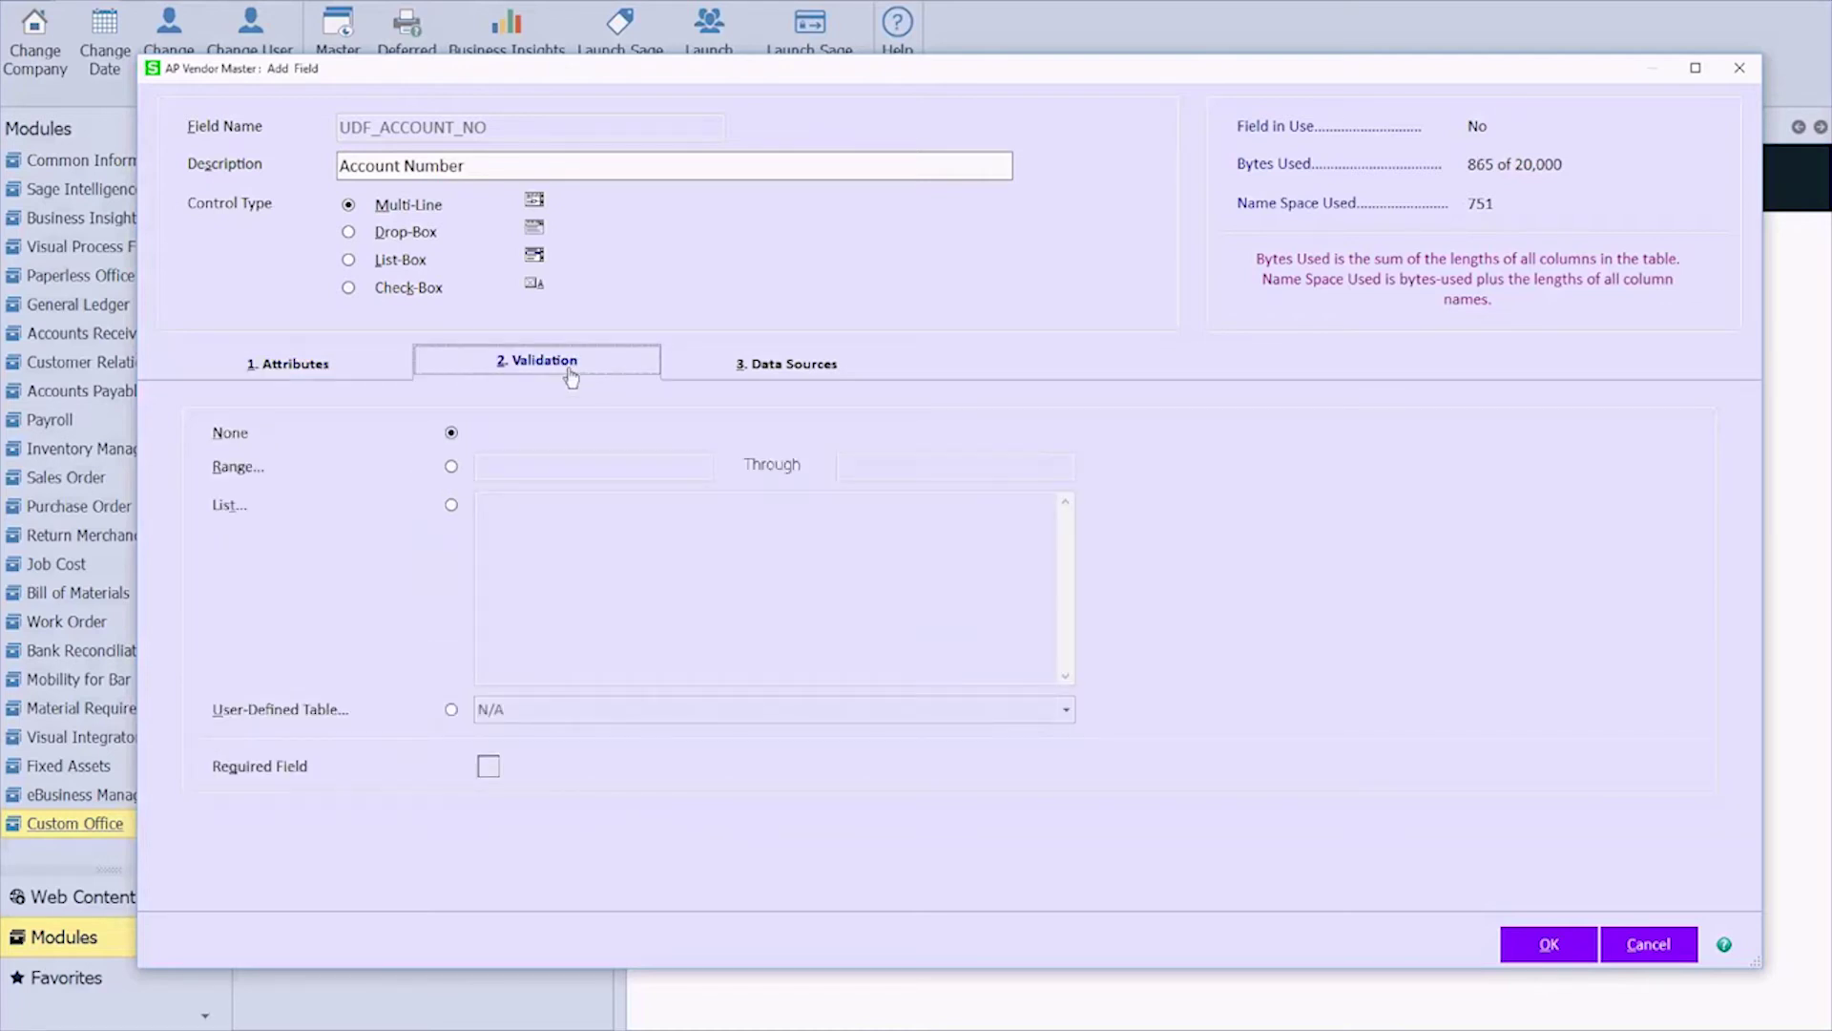
pyautogui.click(796, 373)
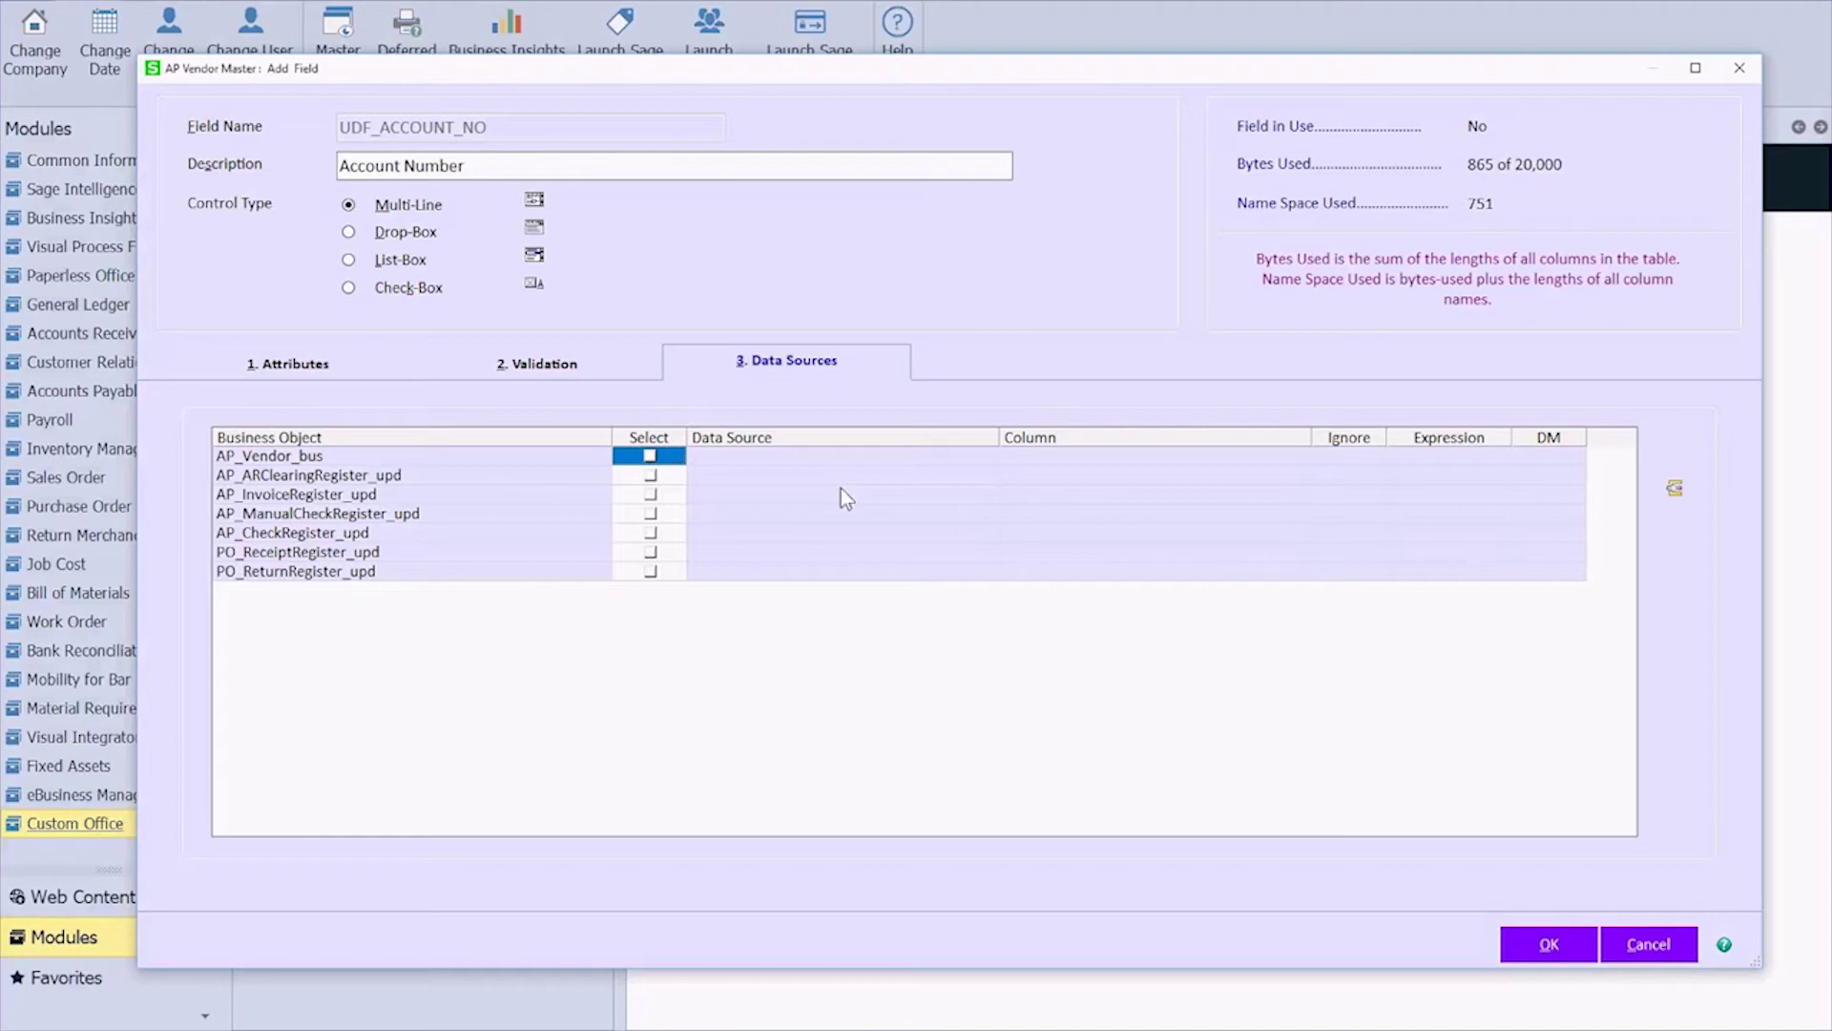
pyautogui.click(316, 381)
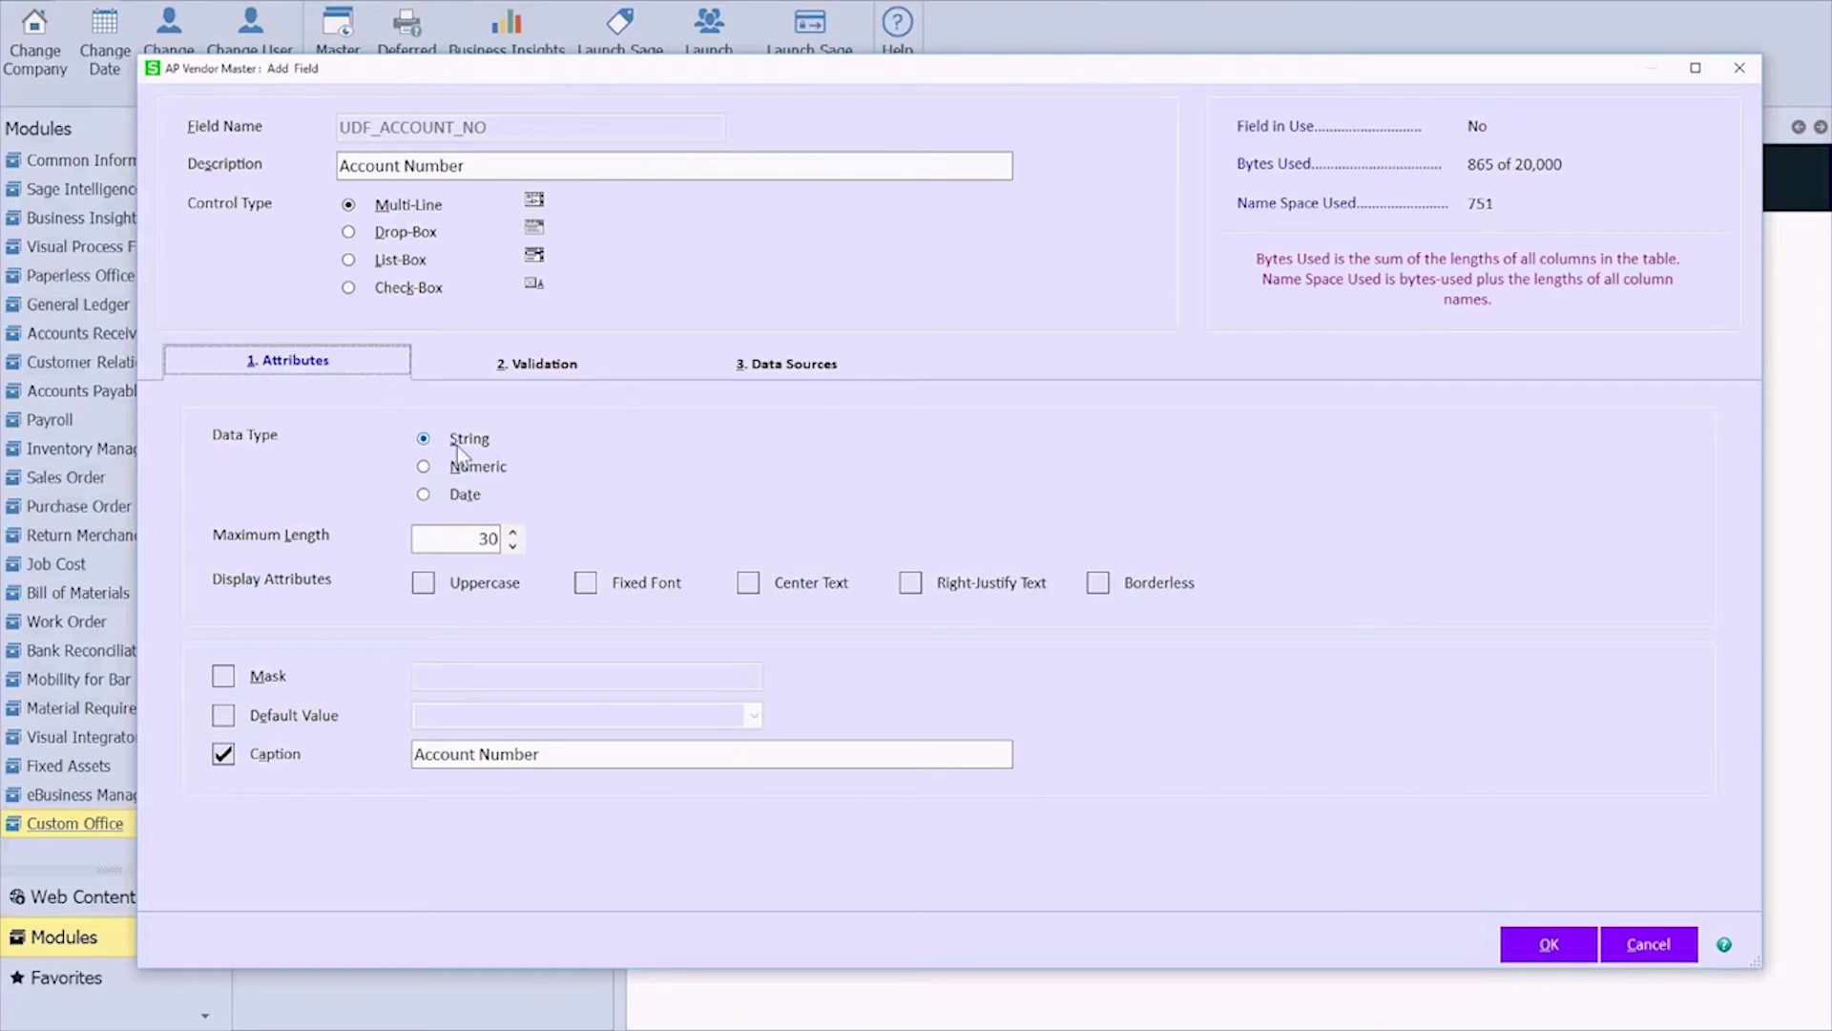
# Step: Save the Account Number field, confirm the UDF data file update, and close maintenance
pyautogui.click(1545, 950)
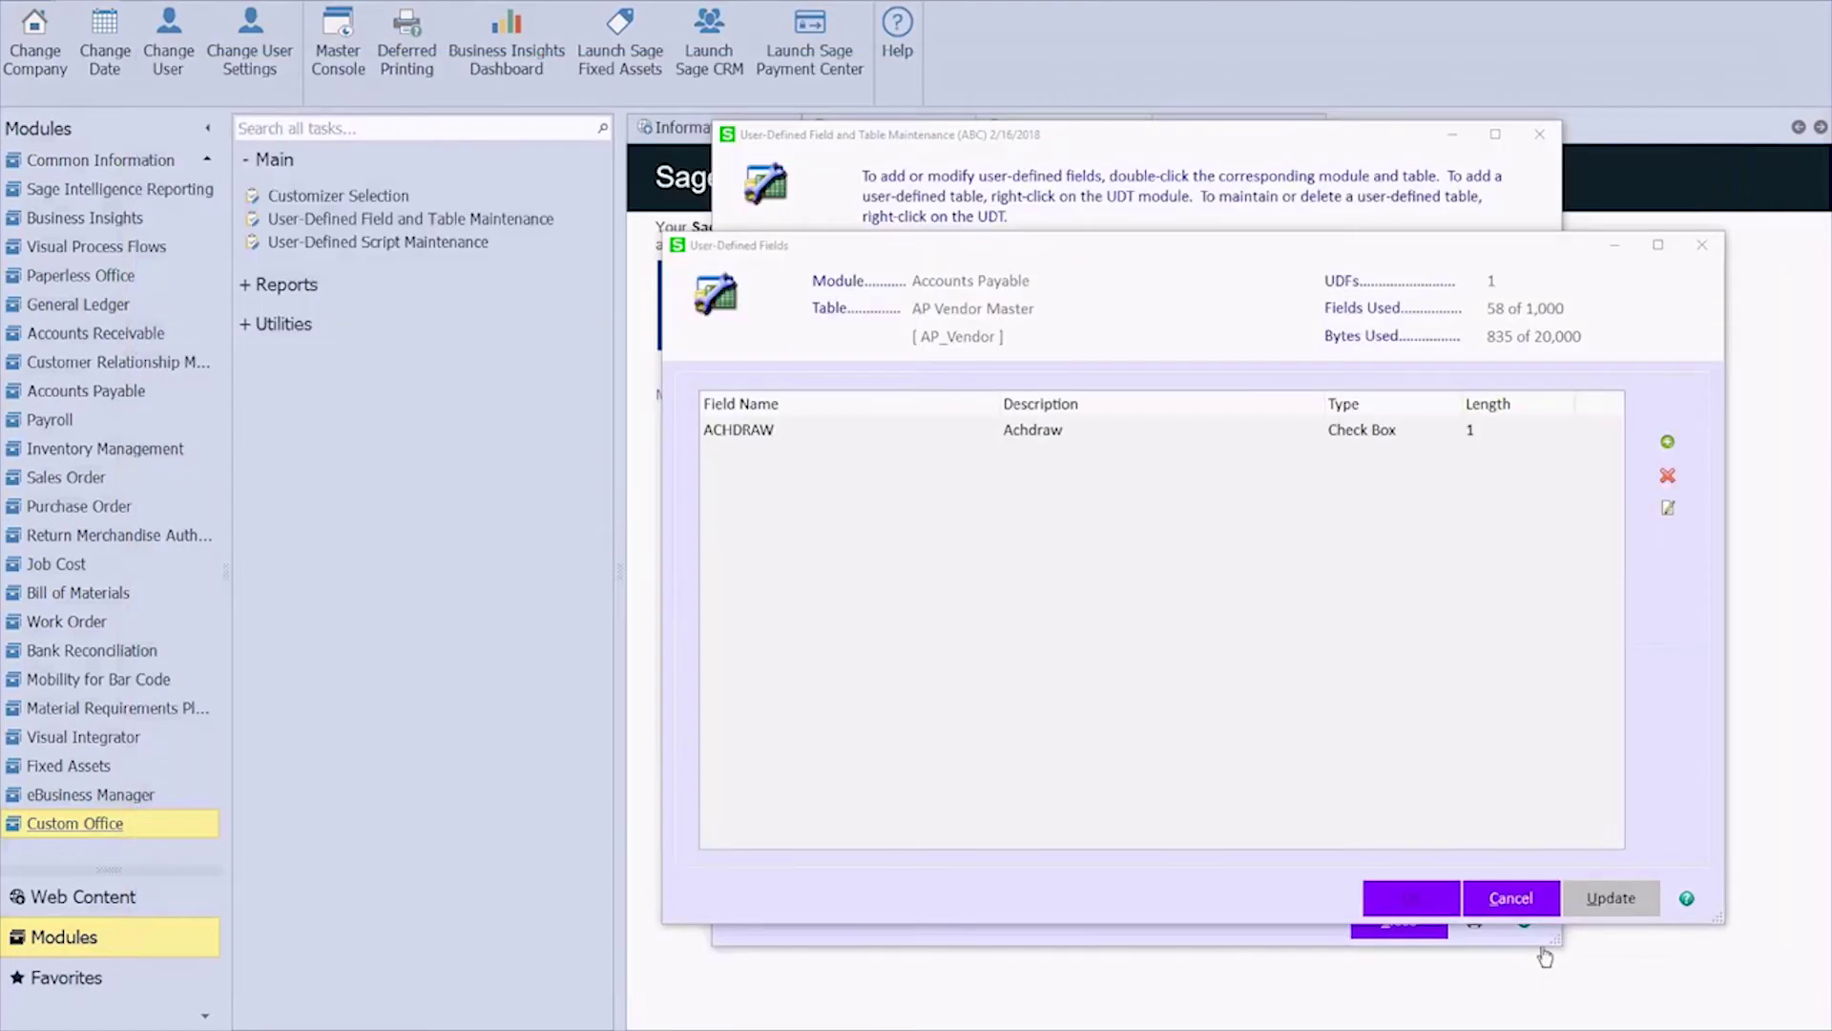
pyautogui.click(1422, 897)
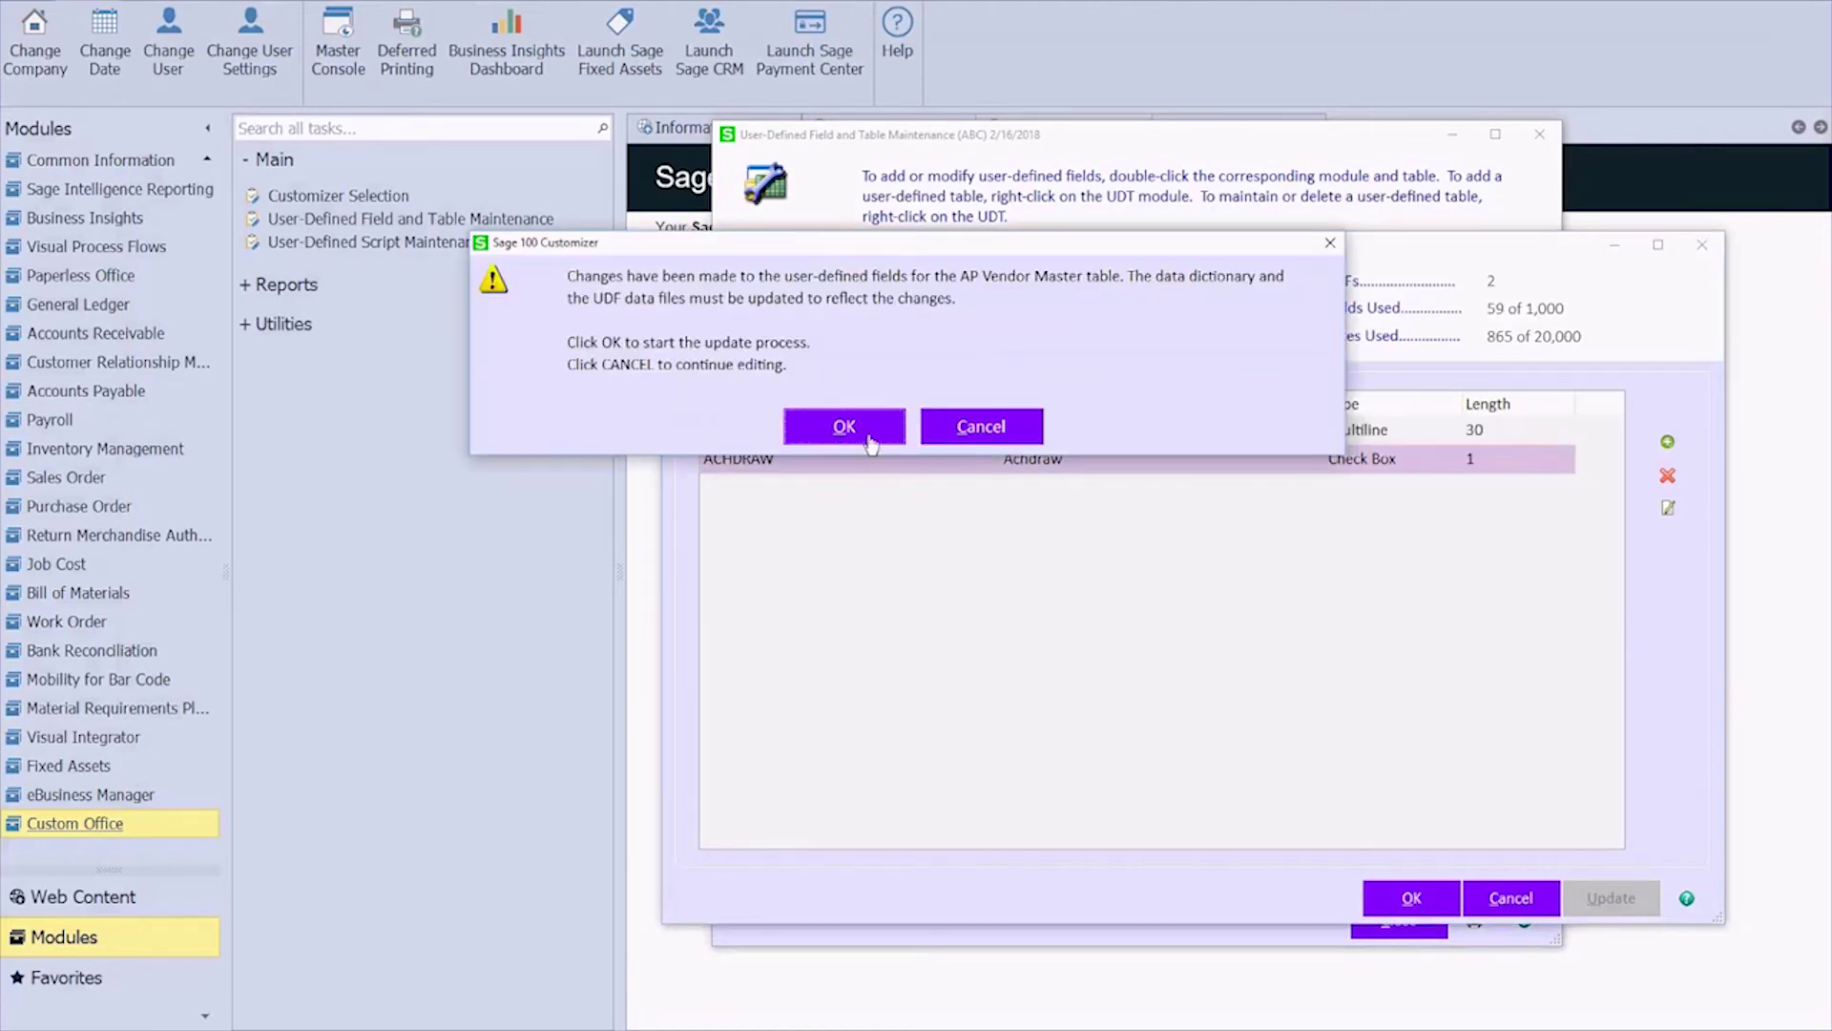
pyautogui.click(845, 426)
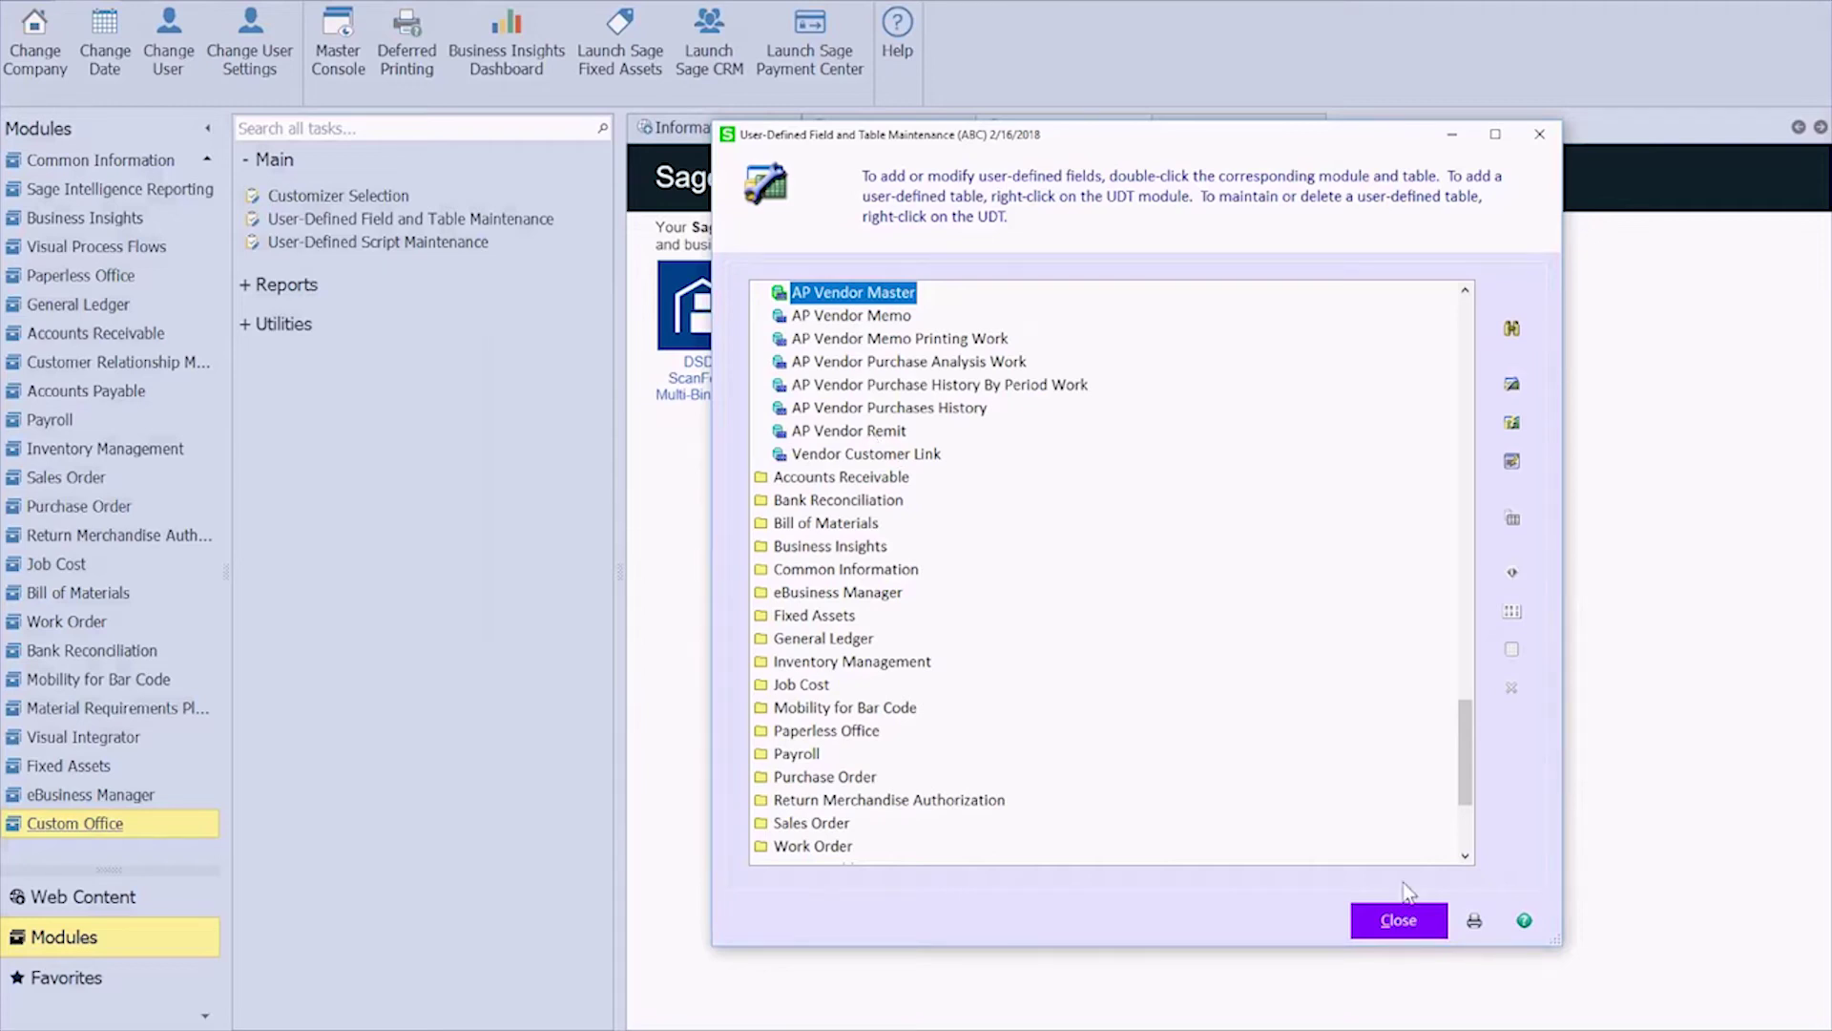
pyautogui.click(1399, 919)
# Step: Open Customizer Panel Selection from the Vendor Maintenance form's Panel Settings menu
pyautogui.click(96, 392)
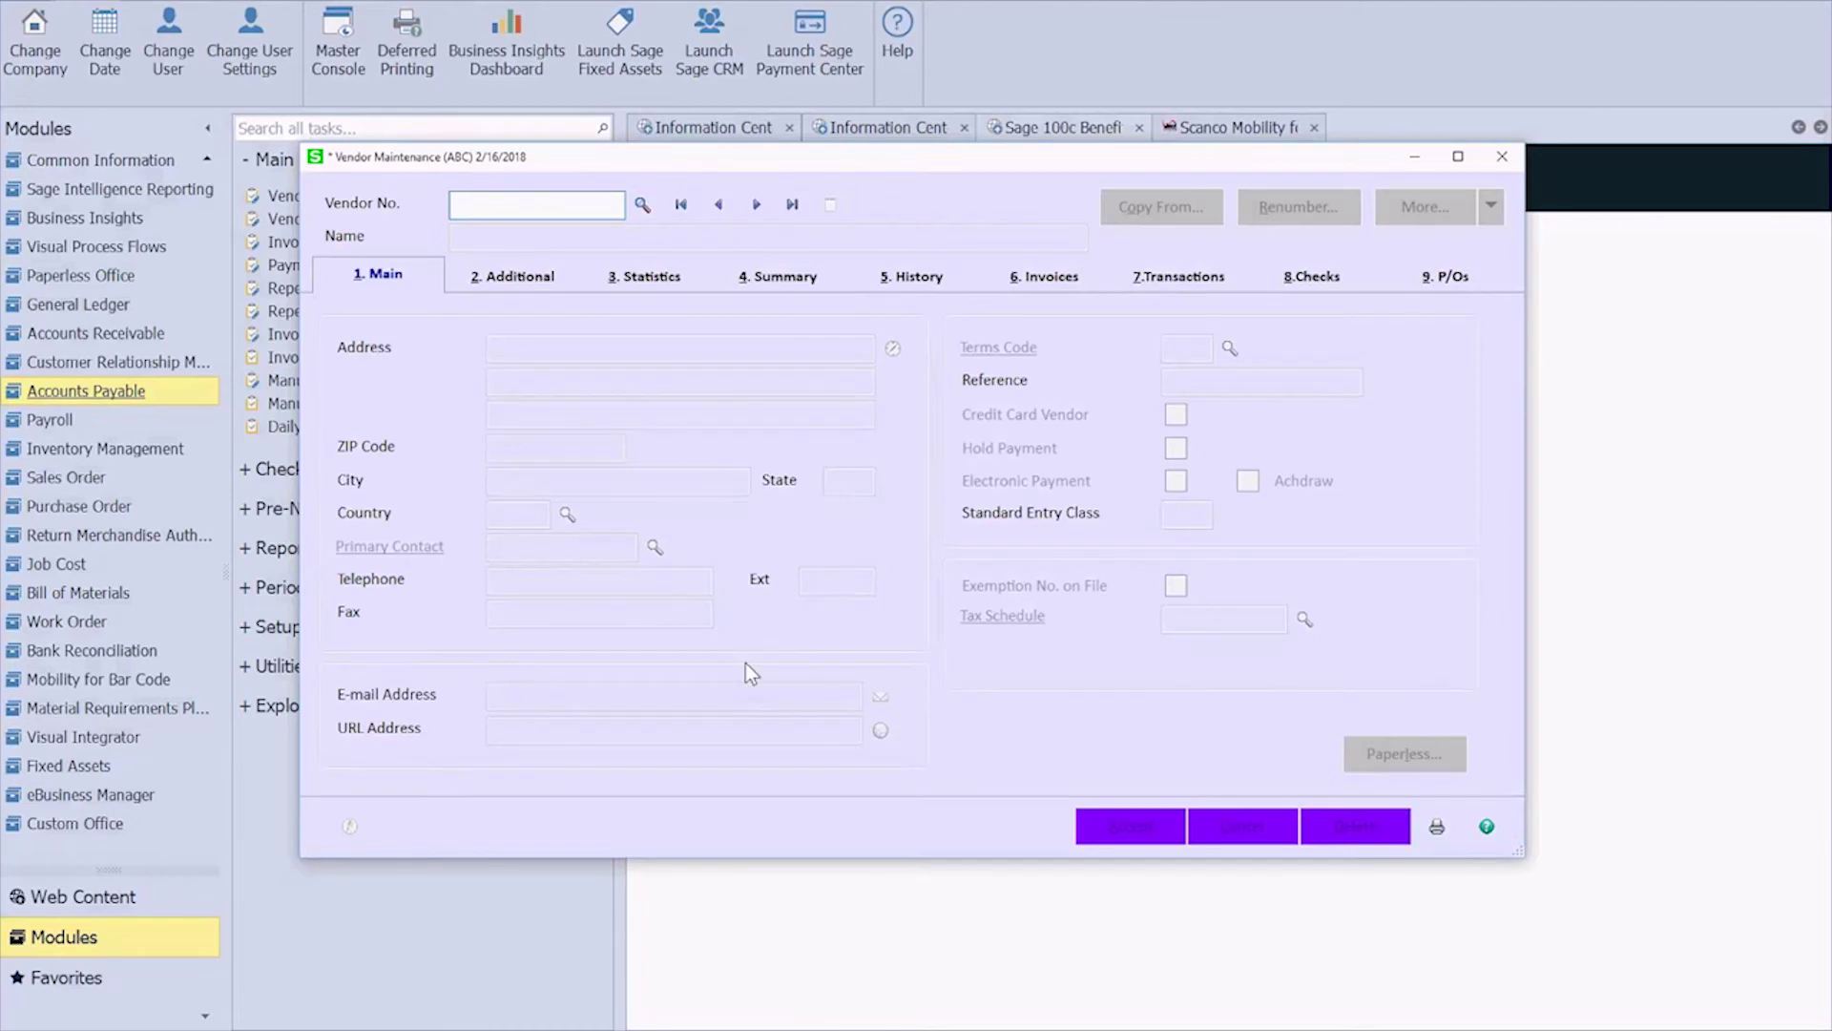
pyautogui.rightClick(989, 723)
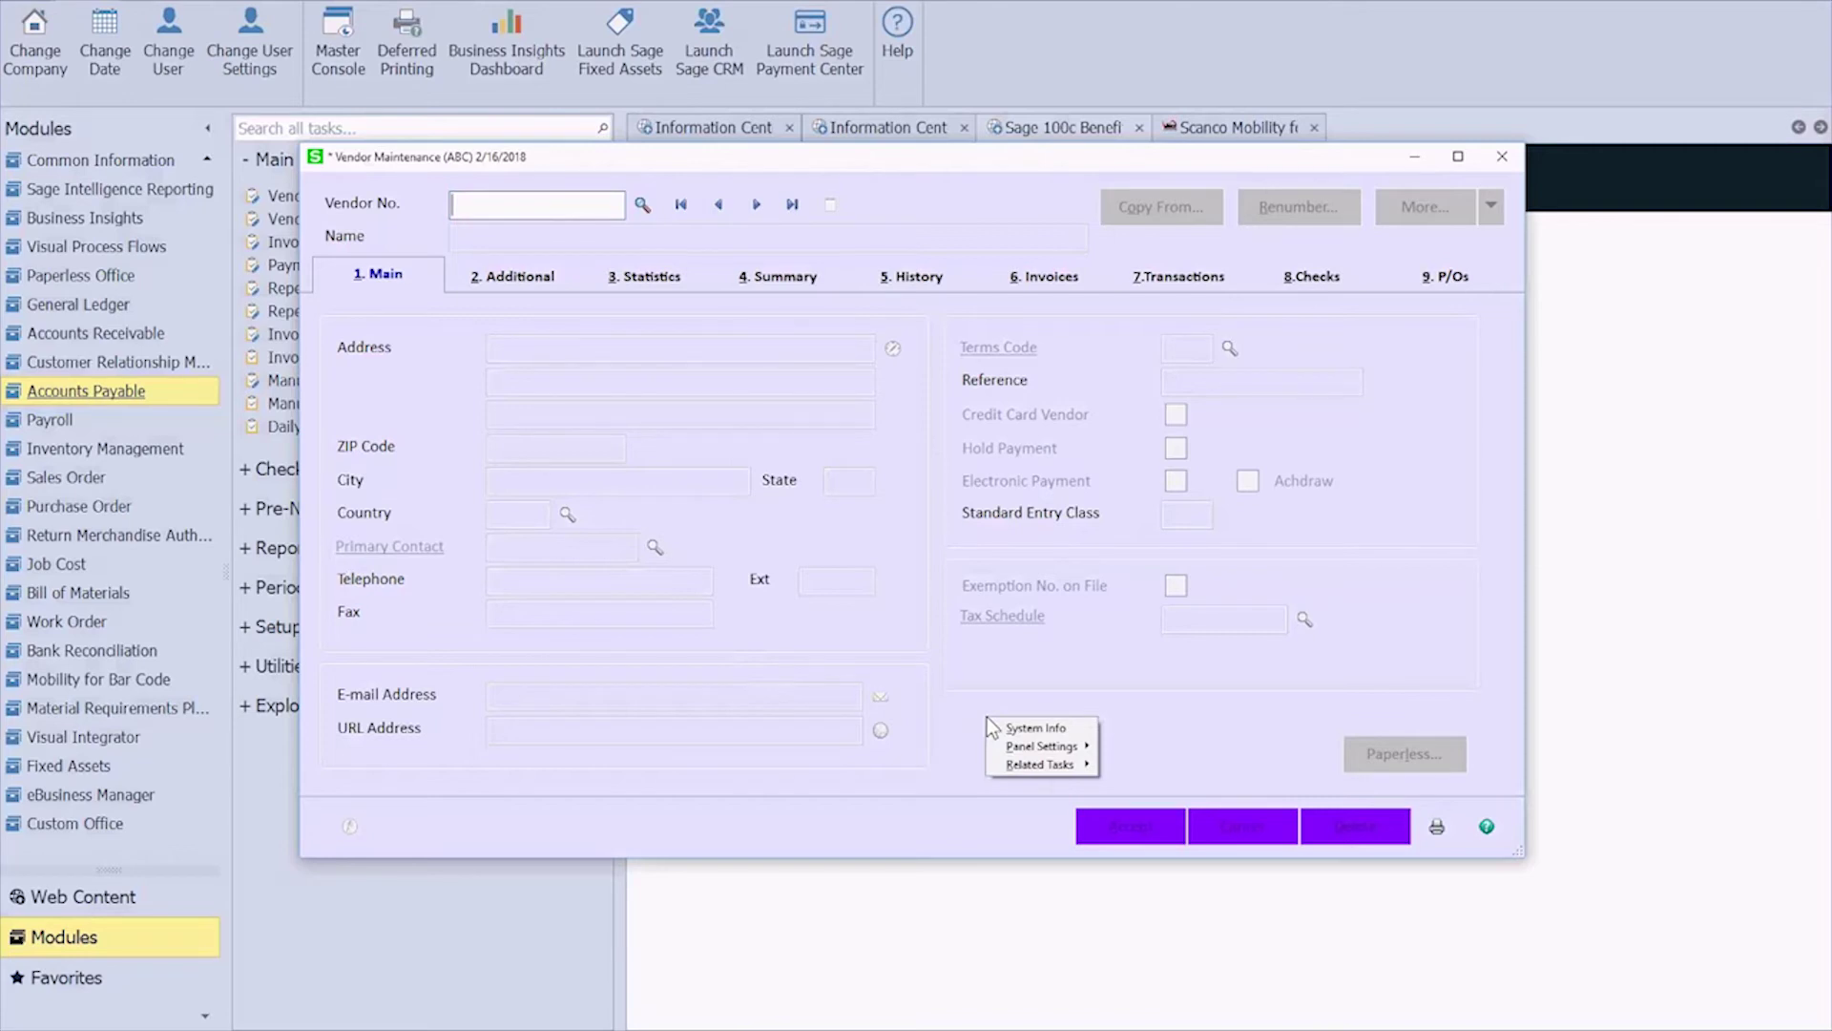
pyautogui.moveTo(1045, 746)
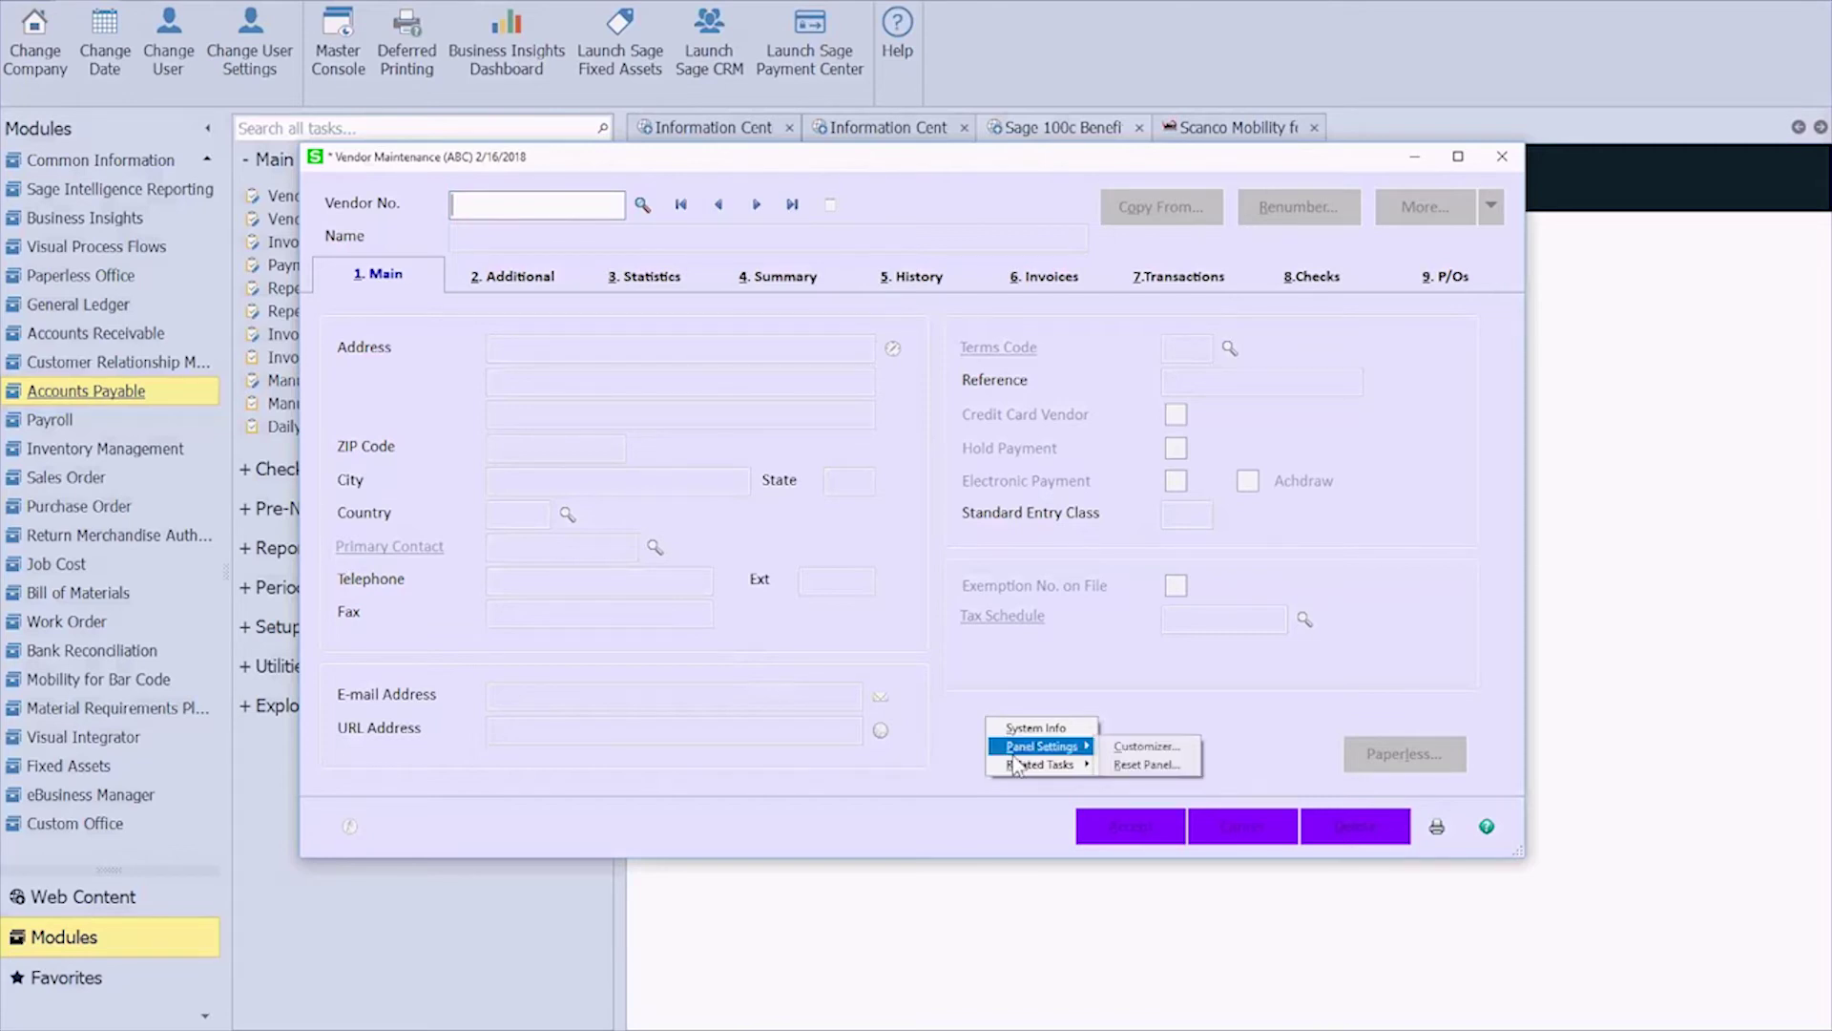
pyautogui.click(1175, 750)
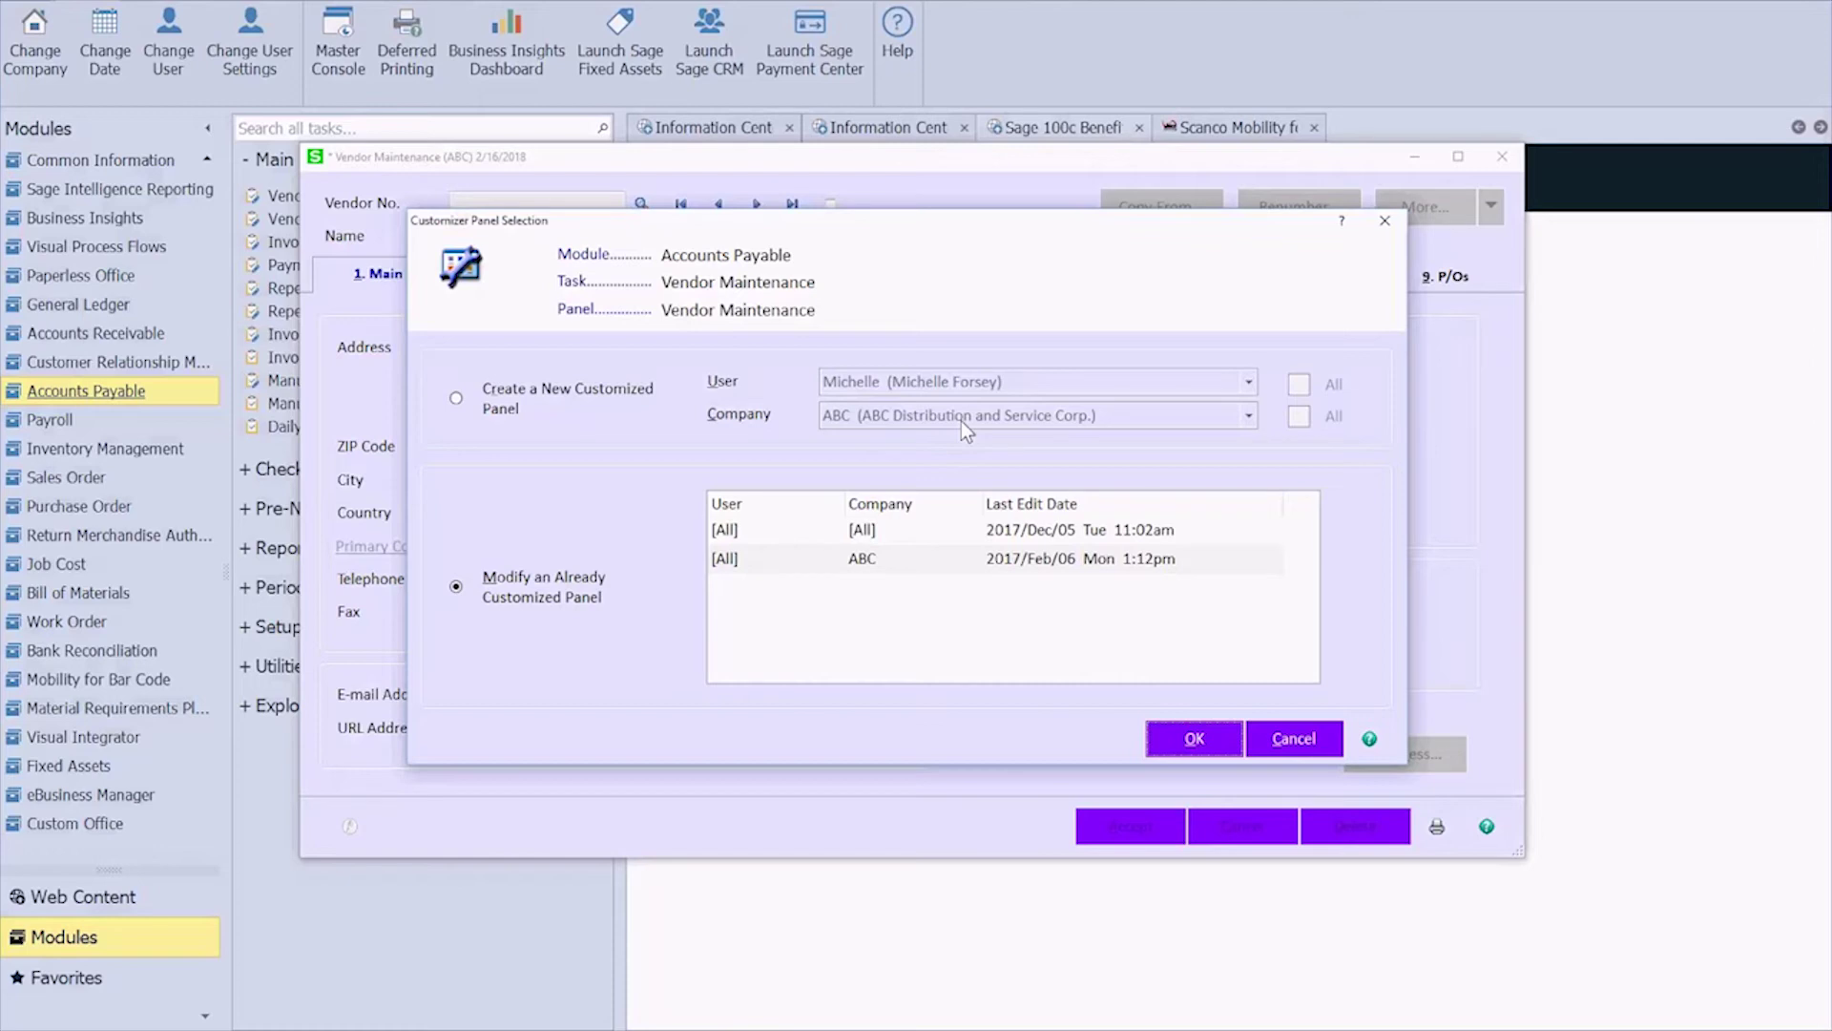
# Step: On the ABC panel, place the UDF_ACCOUNT_NO field below Tax Class
pyautogui.click(728, 563)
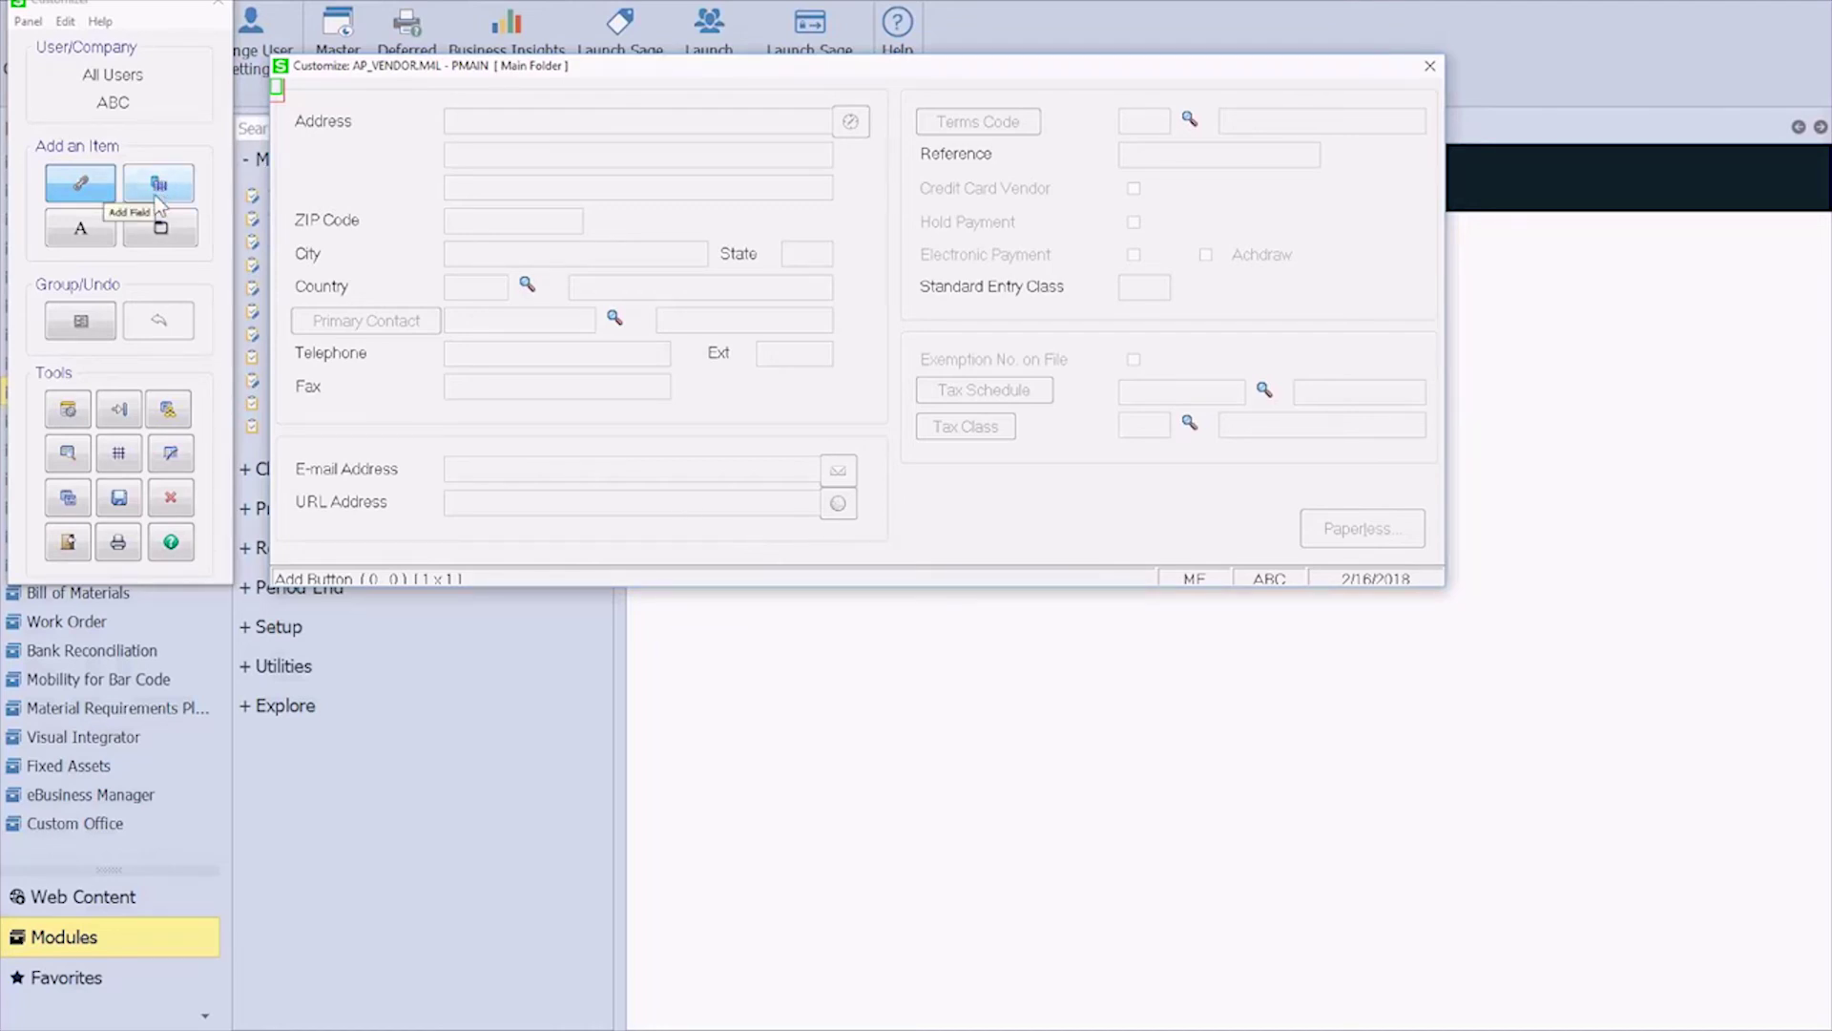
pyautogui.click(154, 189)
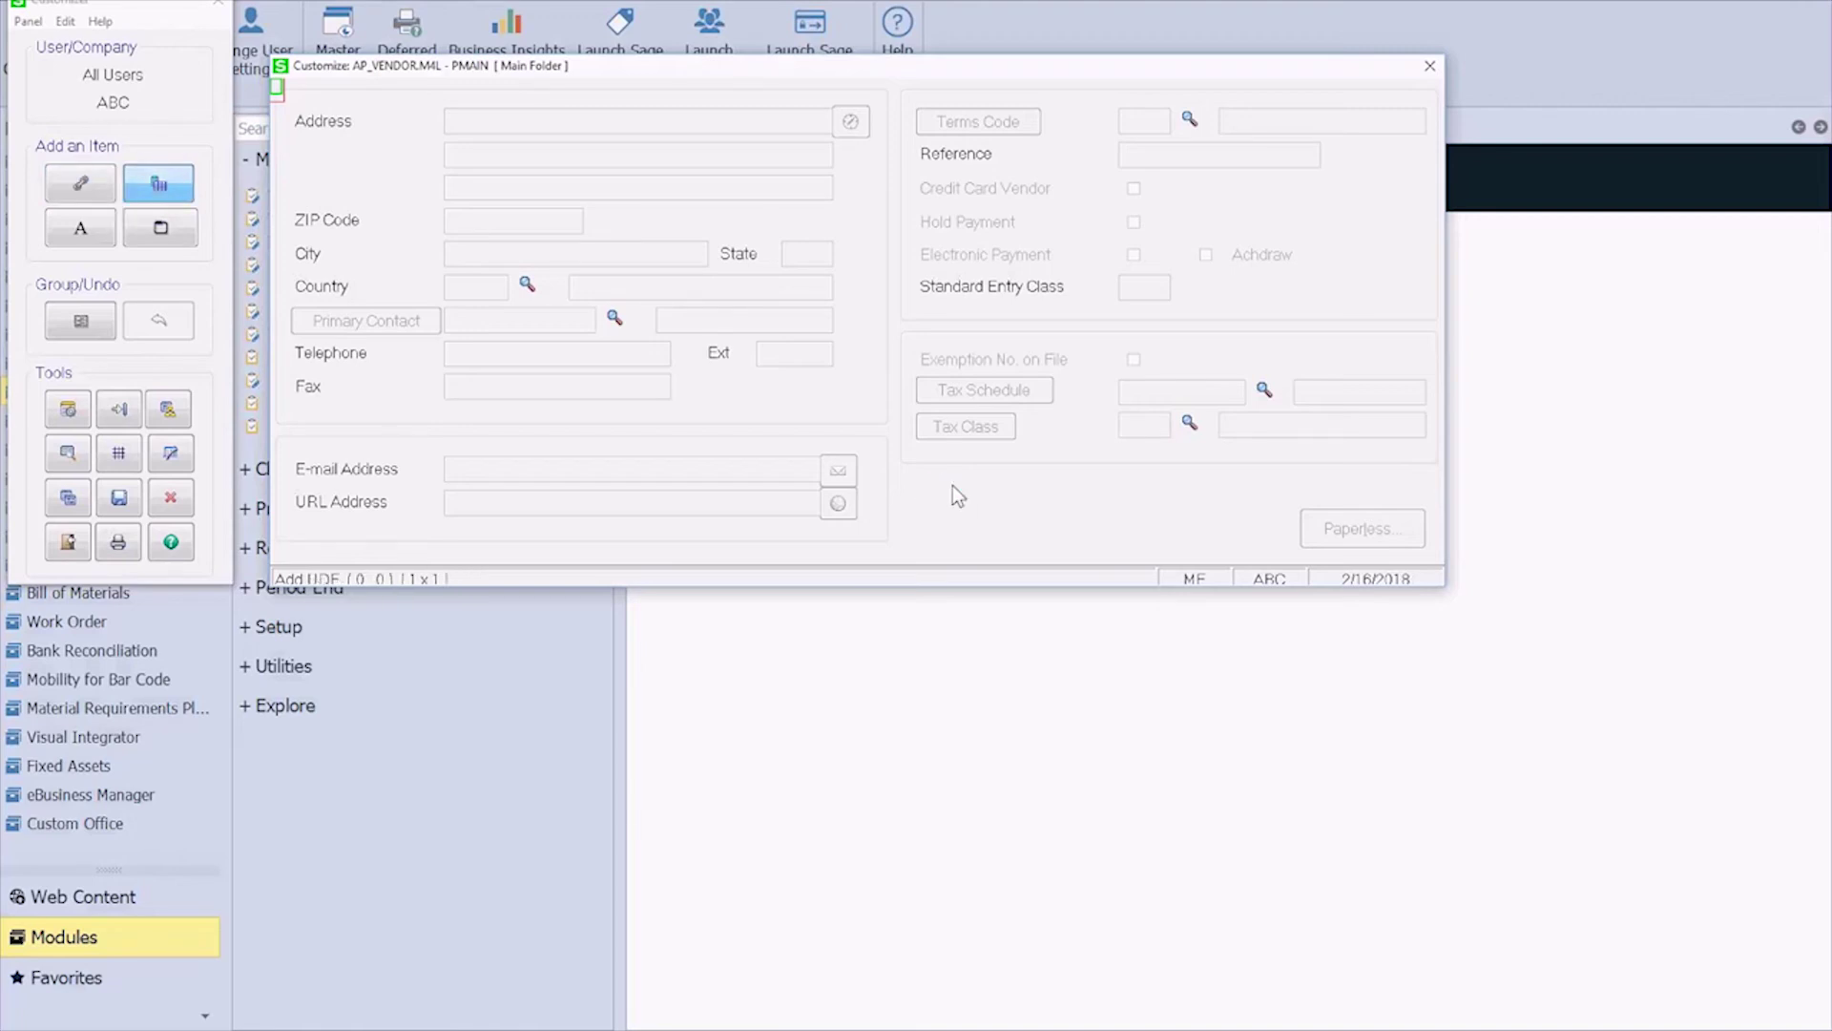
pyautogui.moveTo(976, 483); pyautogui.dragTo(1245, 501)
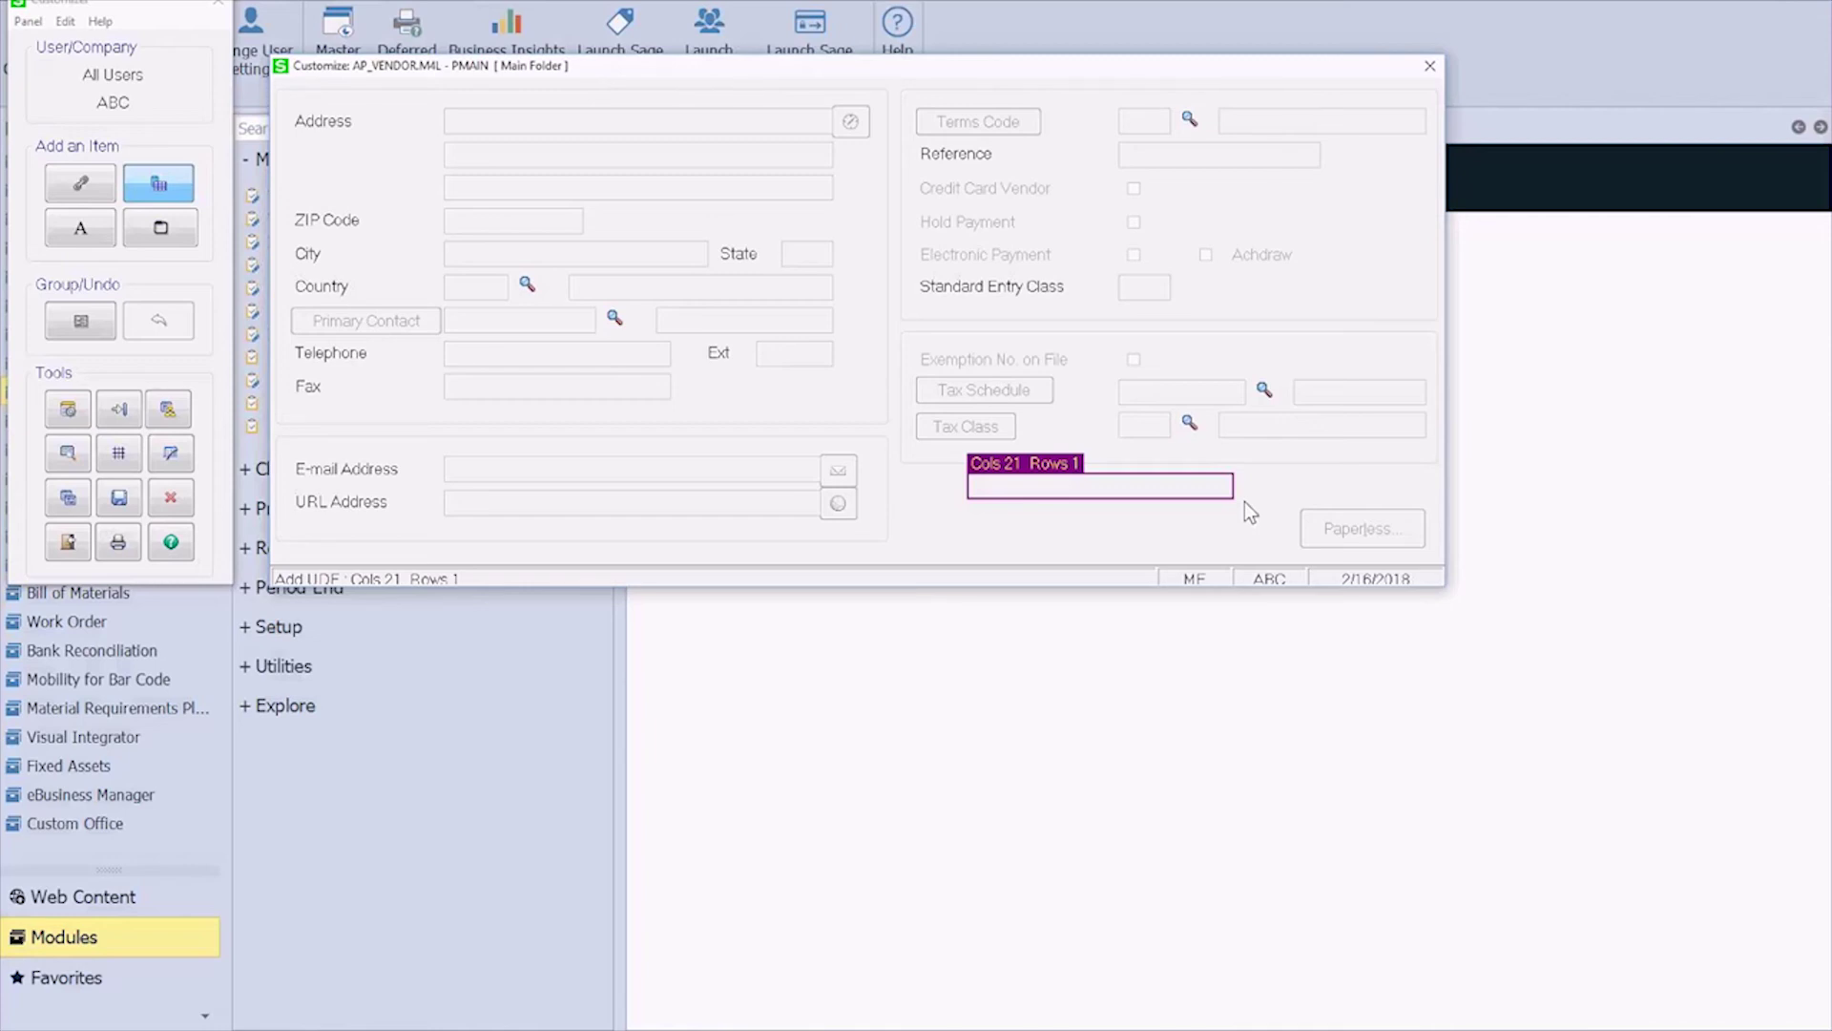
pyautogui.moveTo(1244, 503); pyautogui.dragTo(1348, 501)
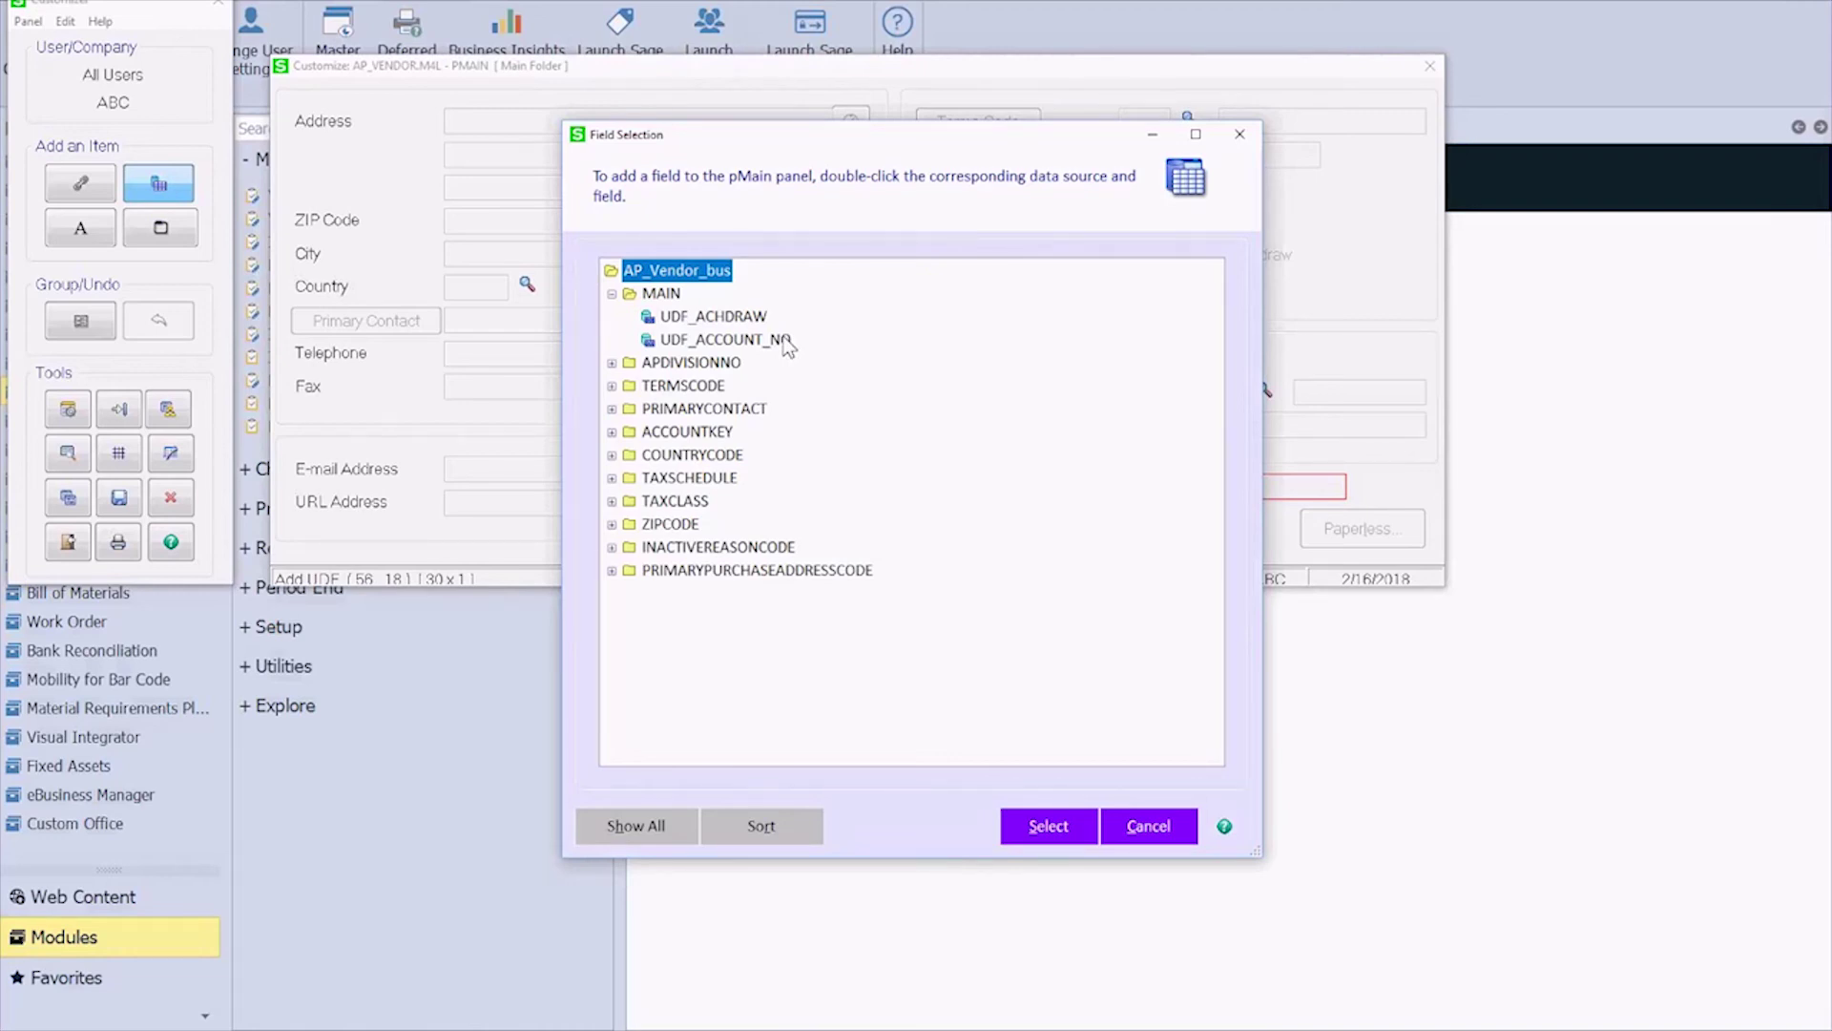
pyautogui.click(785, 341)
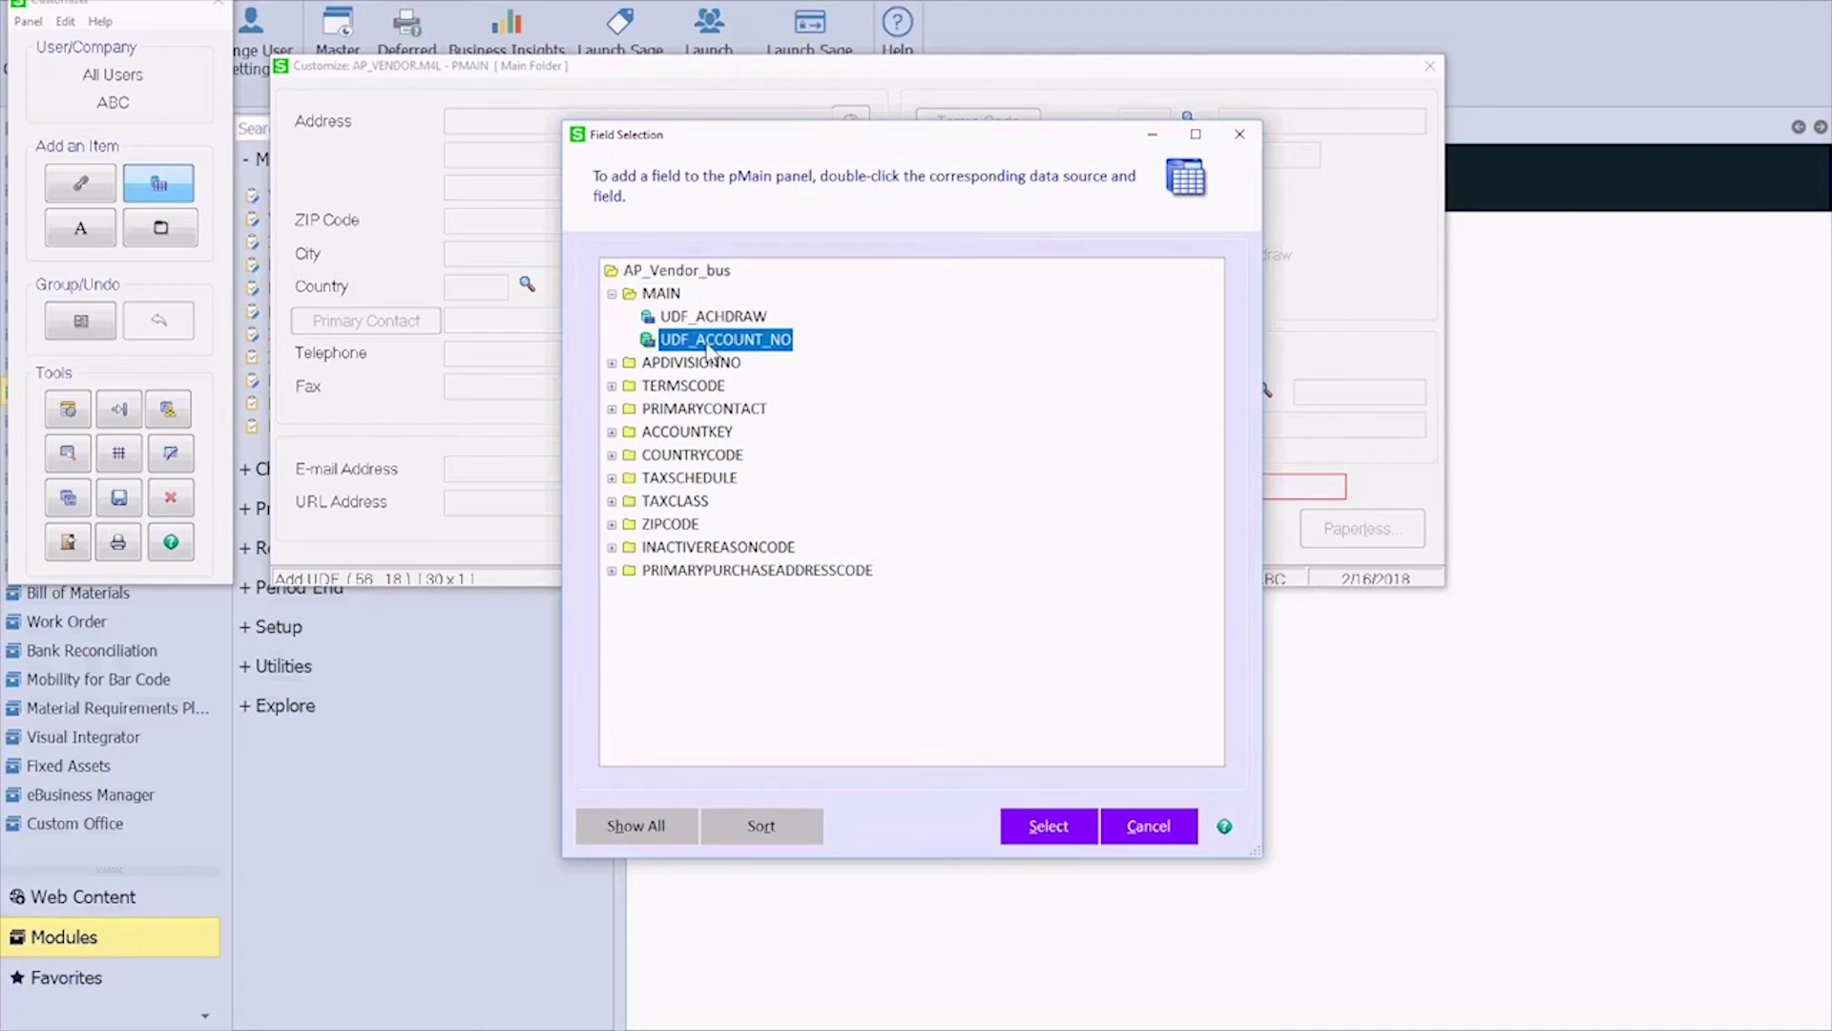
pyautogui.click(1049, 826)
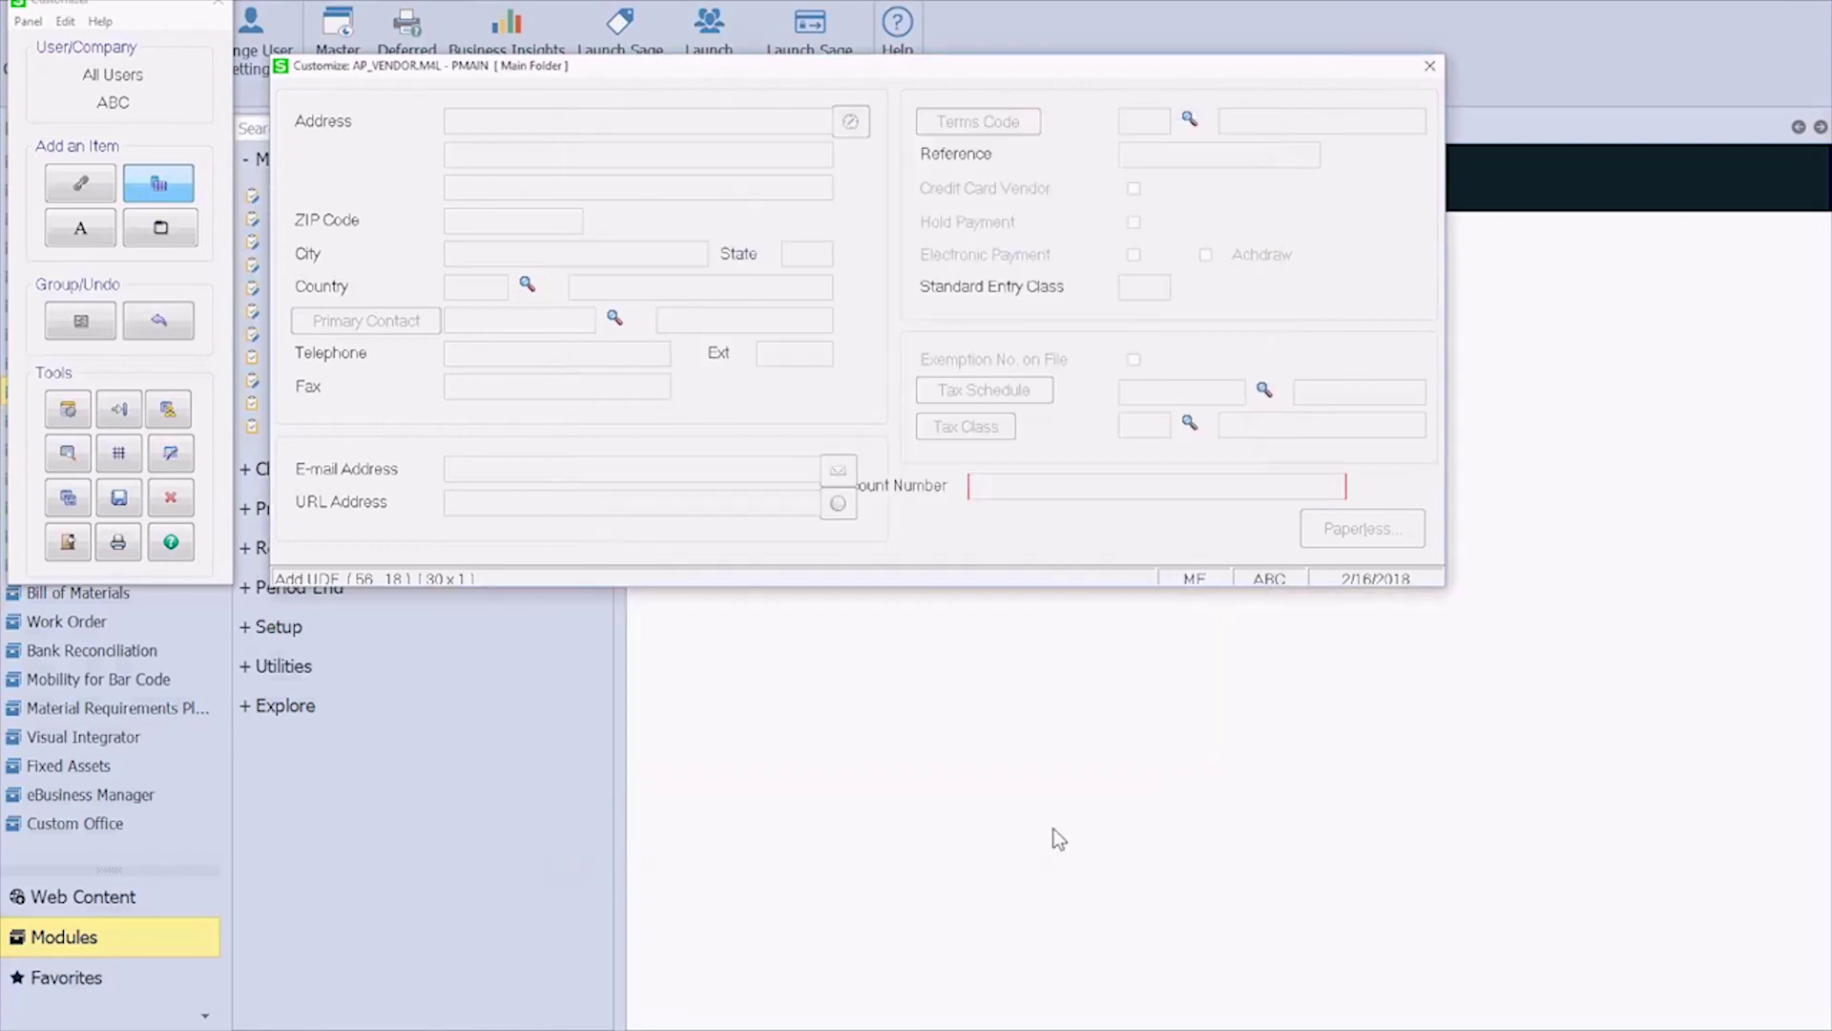
# Step: Reposition the Account Number field and its label, then save the customized panel
pyautogui.moveTo(1043, 483); pyautogui.dragTo(1114, 484)
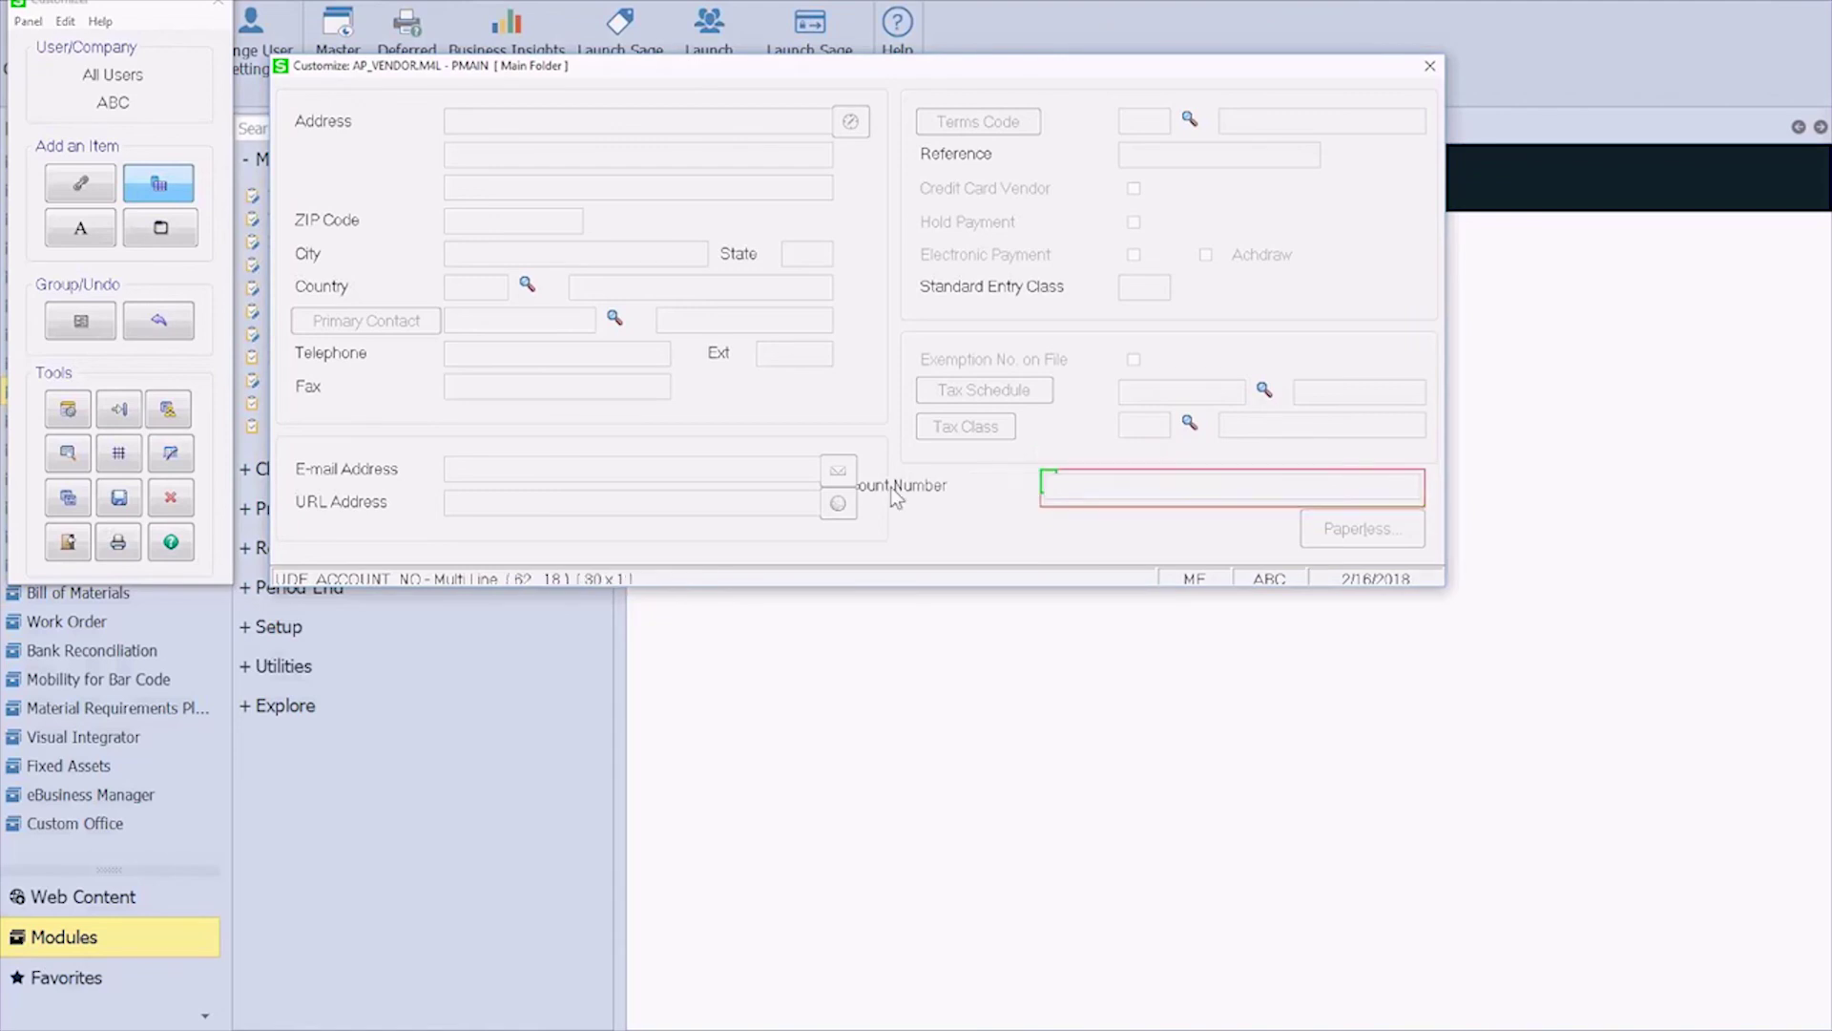
pyautogui.moveTo(908, 484); pyautogui.dragTo(977, 498)
pyautogui.click(965, 519)
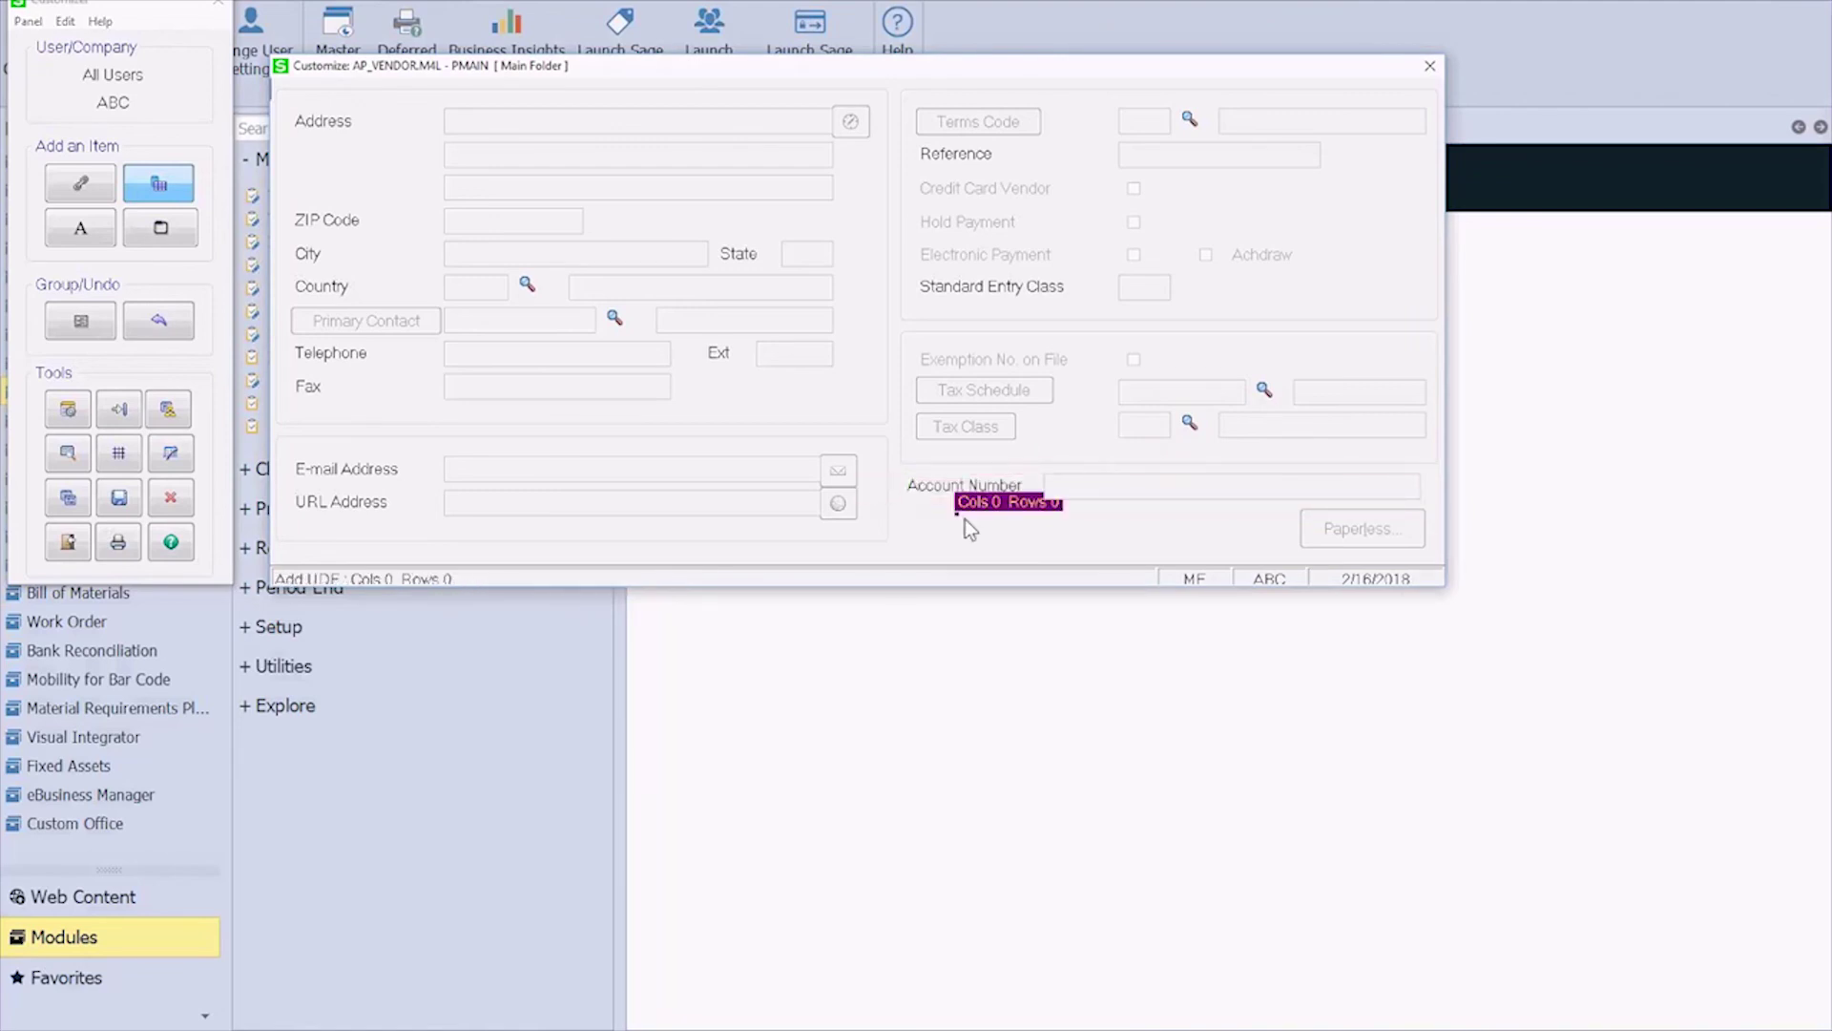
pyautogui.click(32, 22)
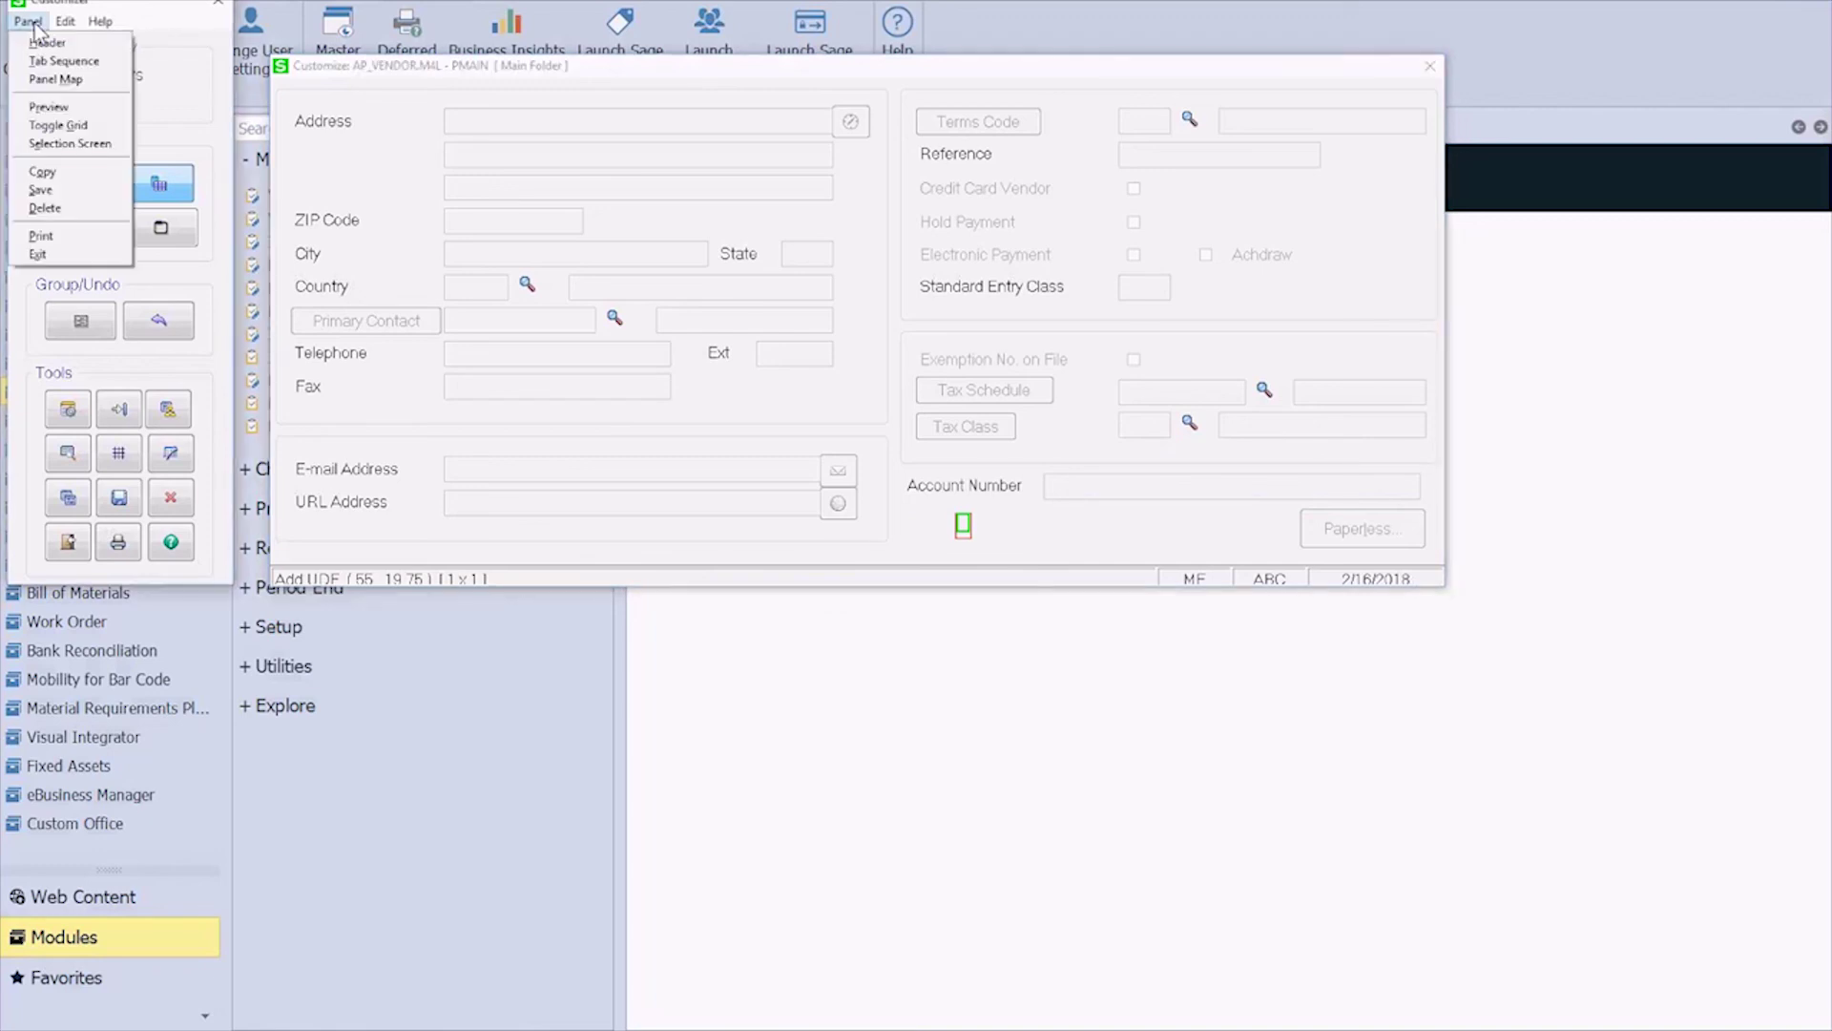
pyautogui.click(59, 194)
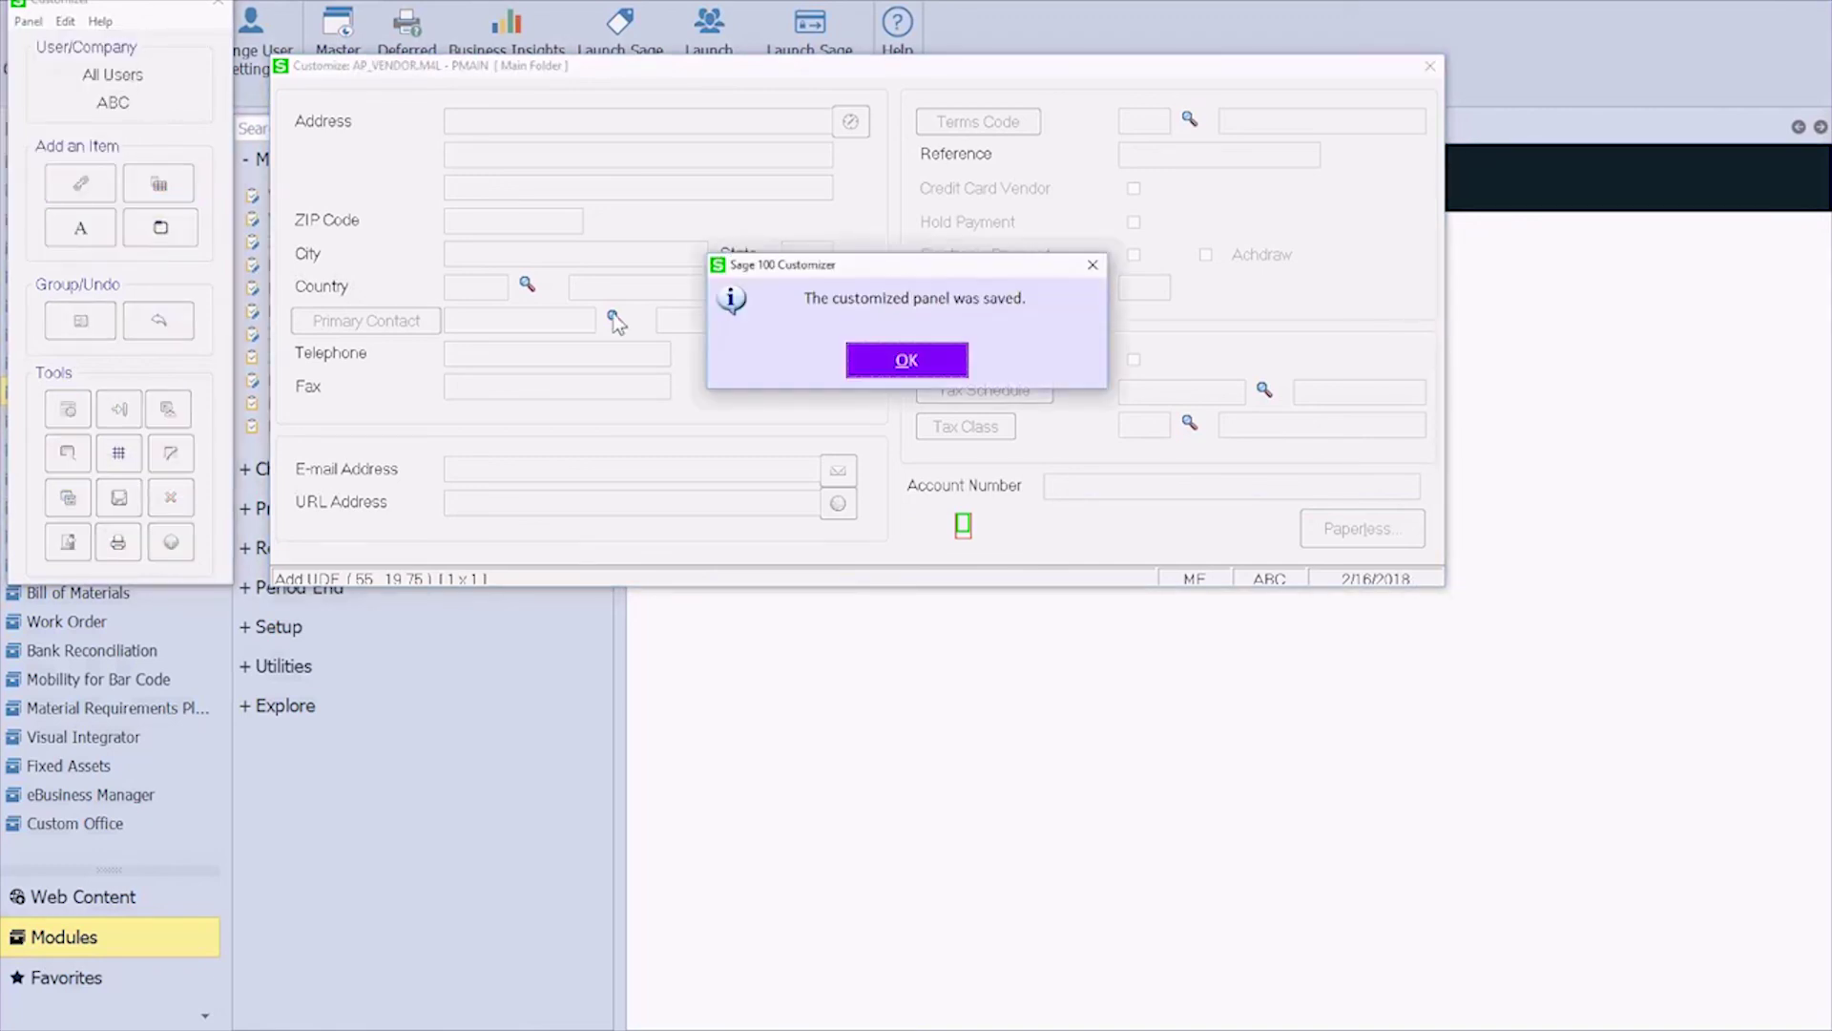
pyautogui.click(907, 363)
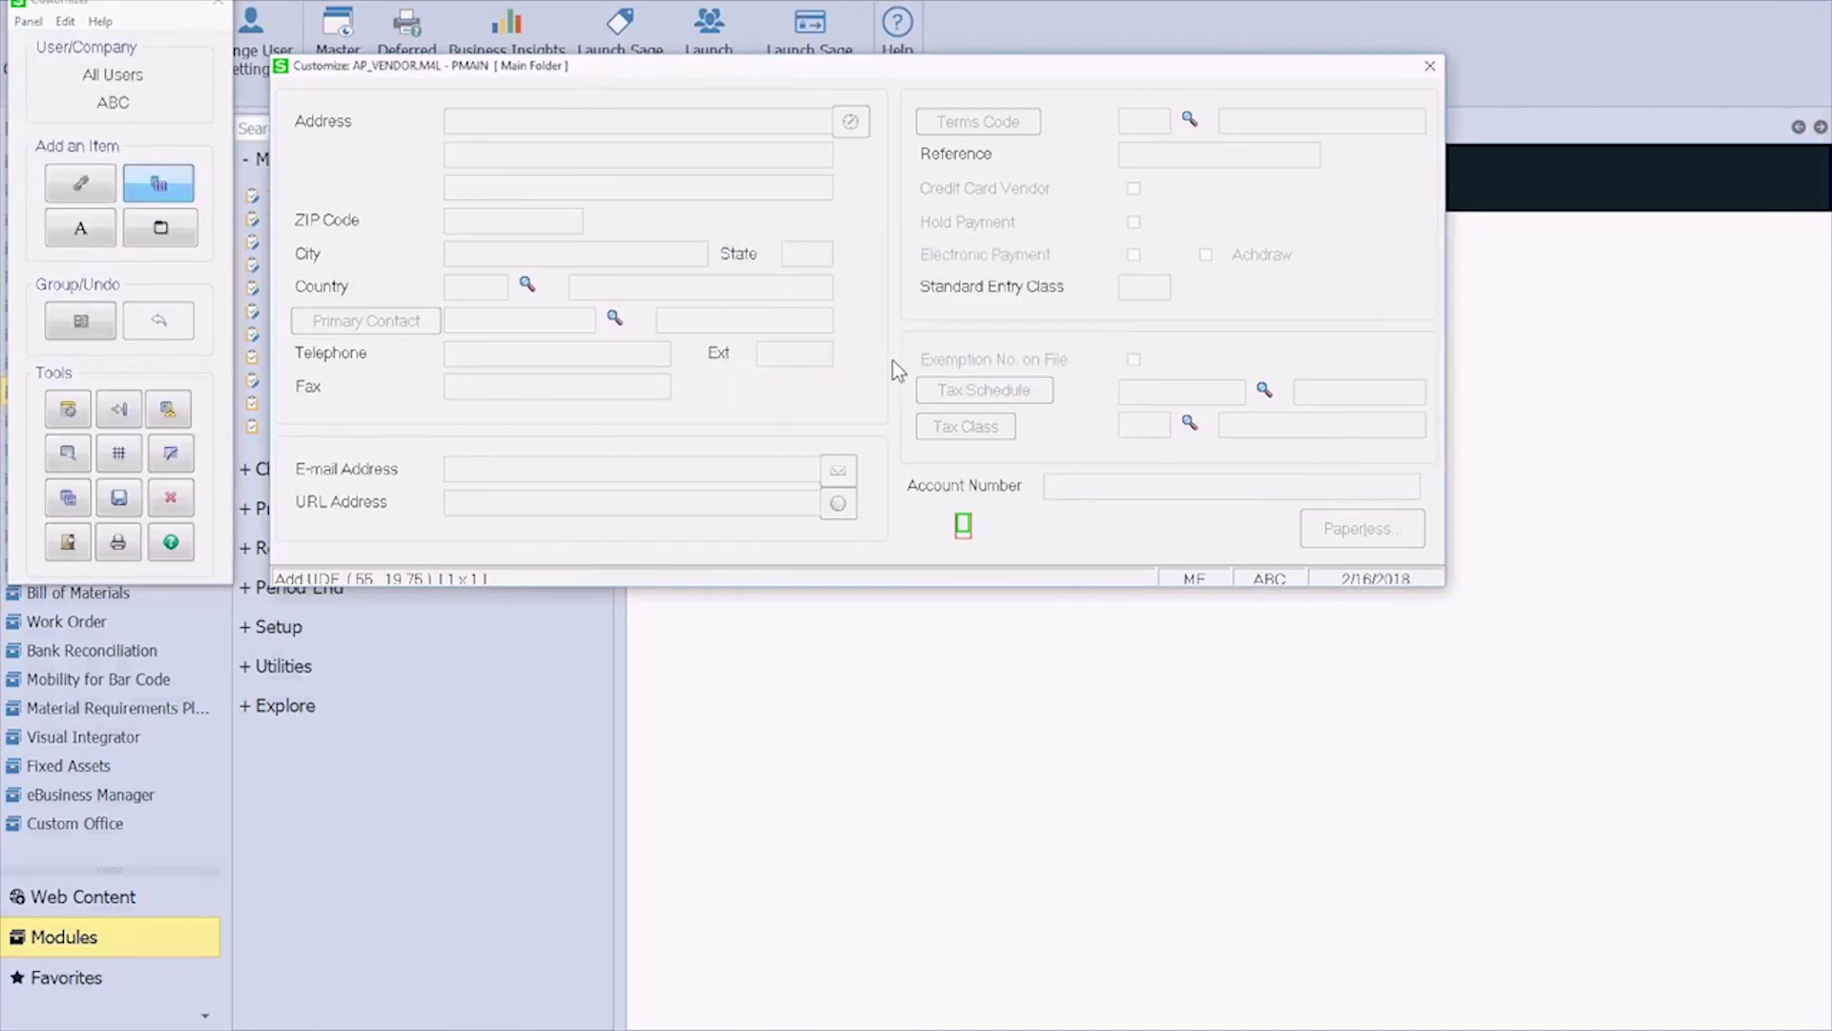
# Step: Close the Customizer, load vendor 01-ACH in Vendor Maintenance, and enter its account number
pyautogui.click(1429, 67)
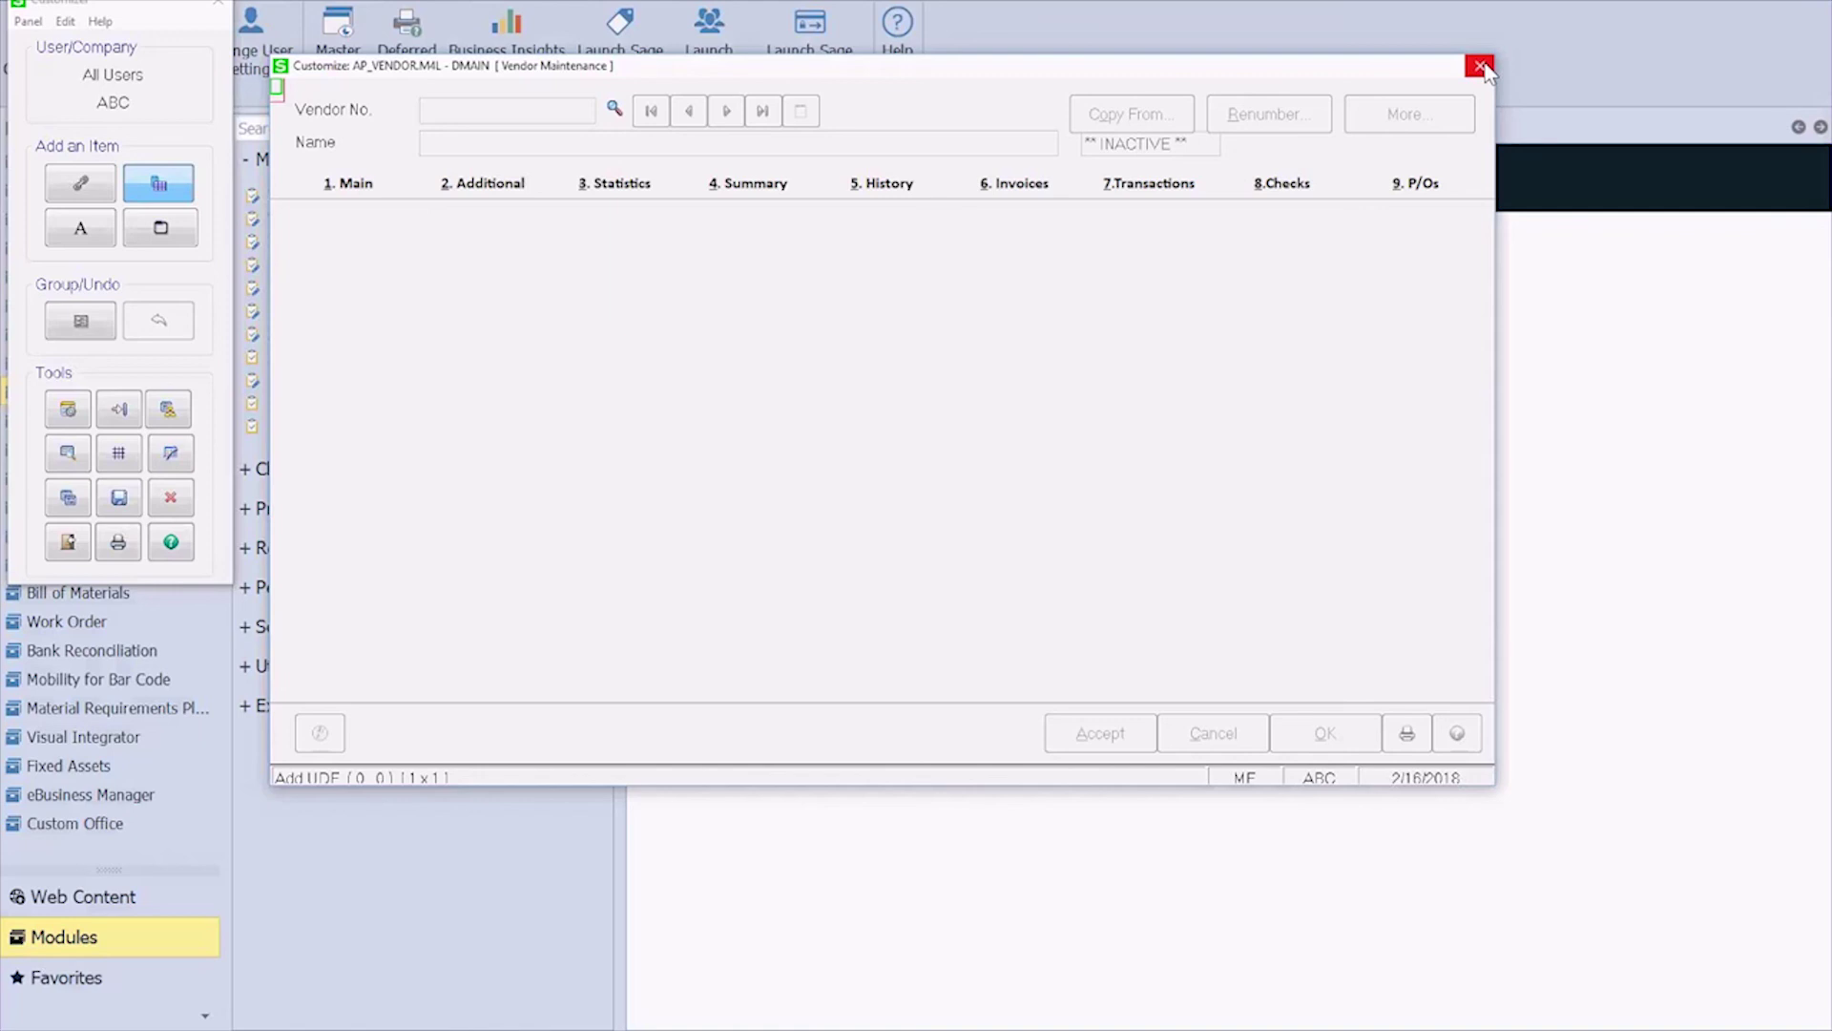
pyautogui.click(1480, 66)
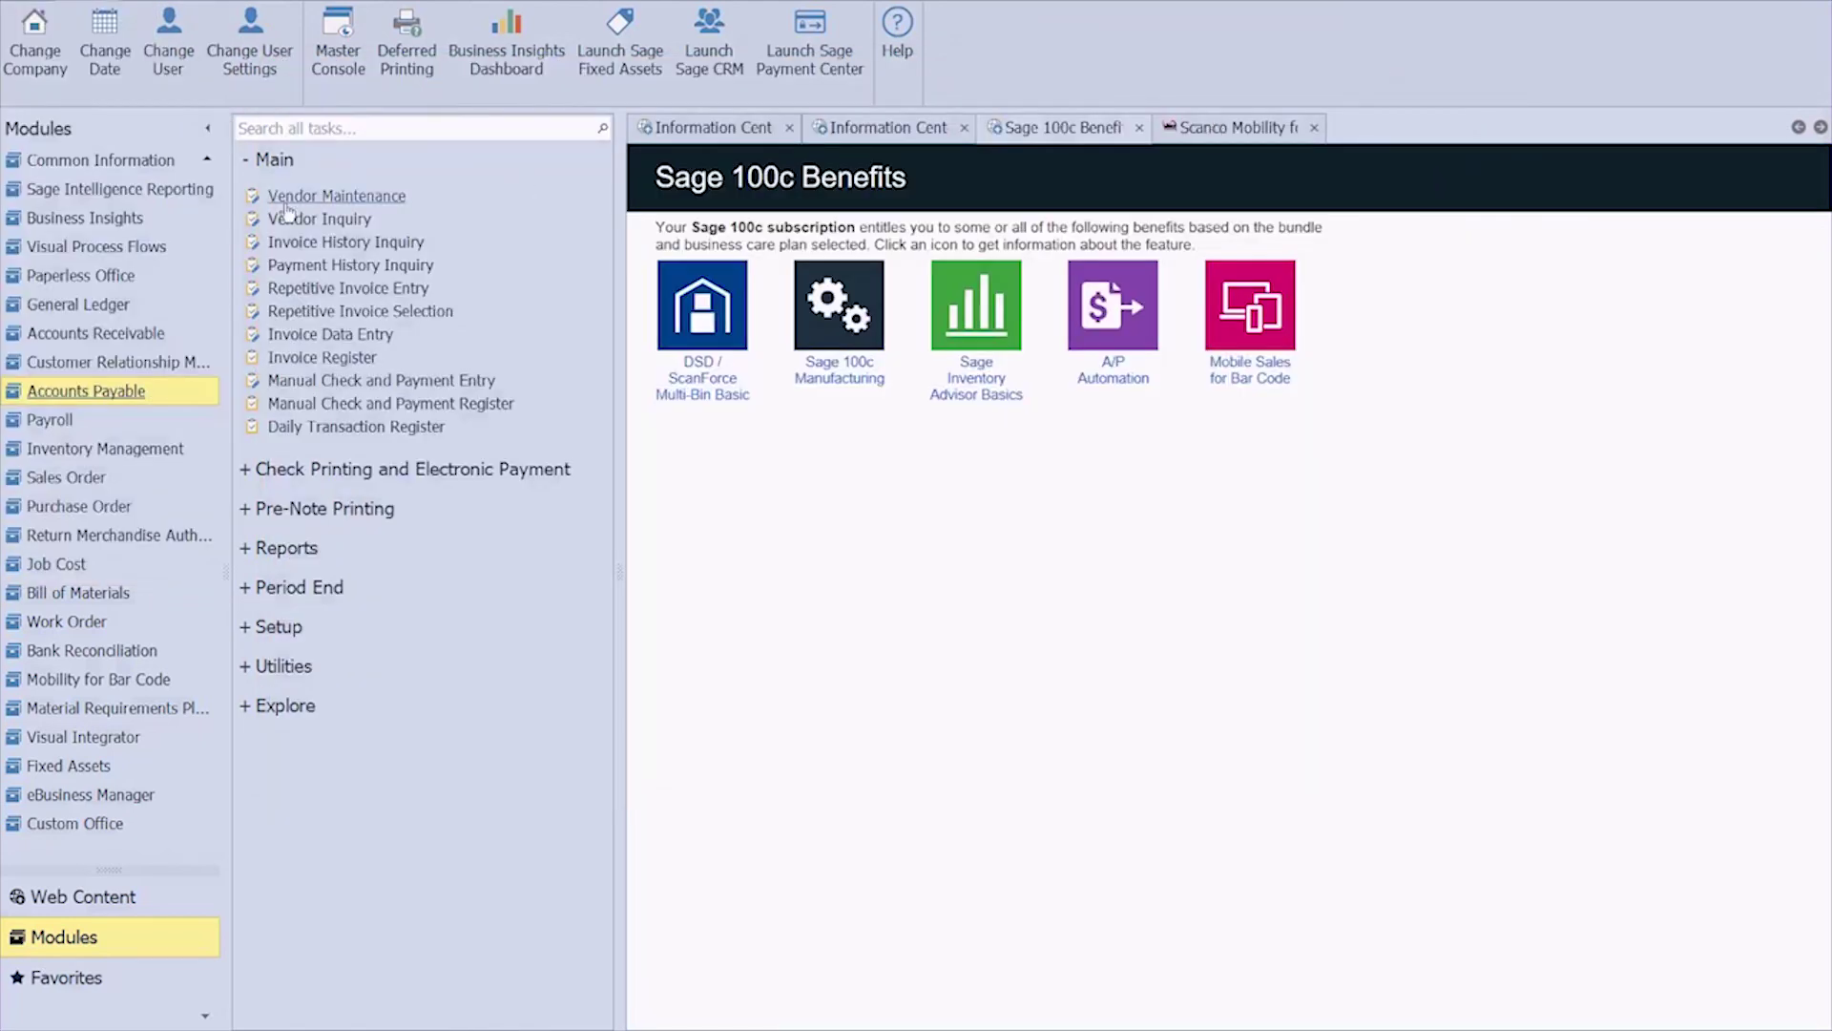
pyautogui.click(410, 196)
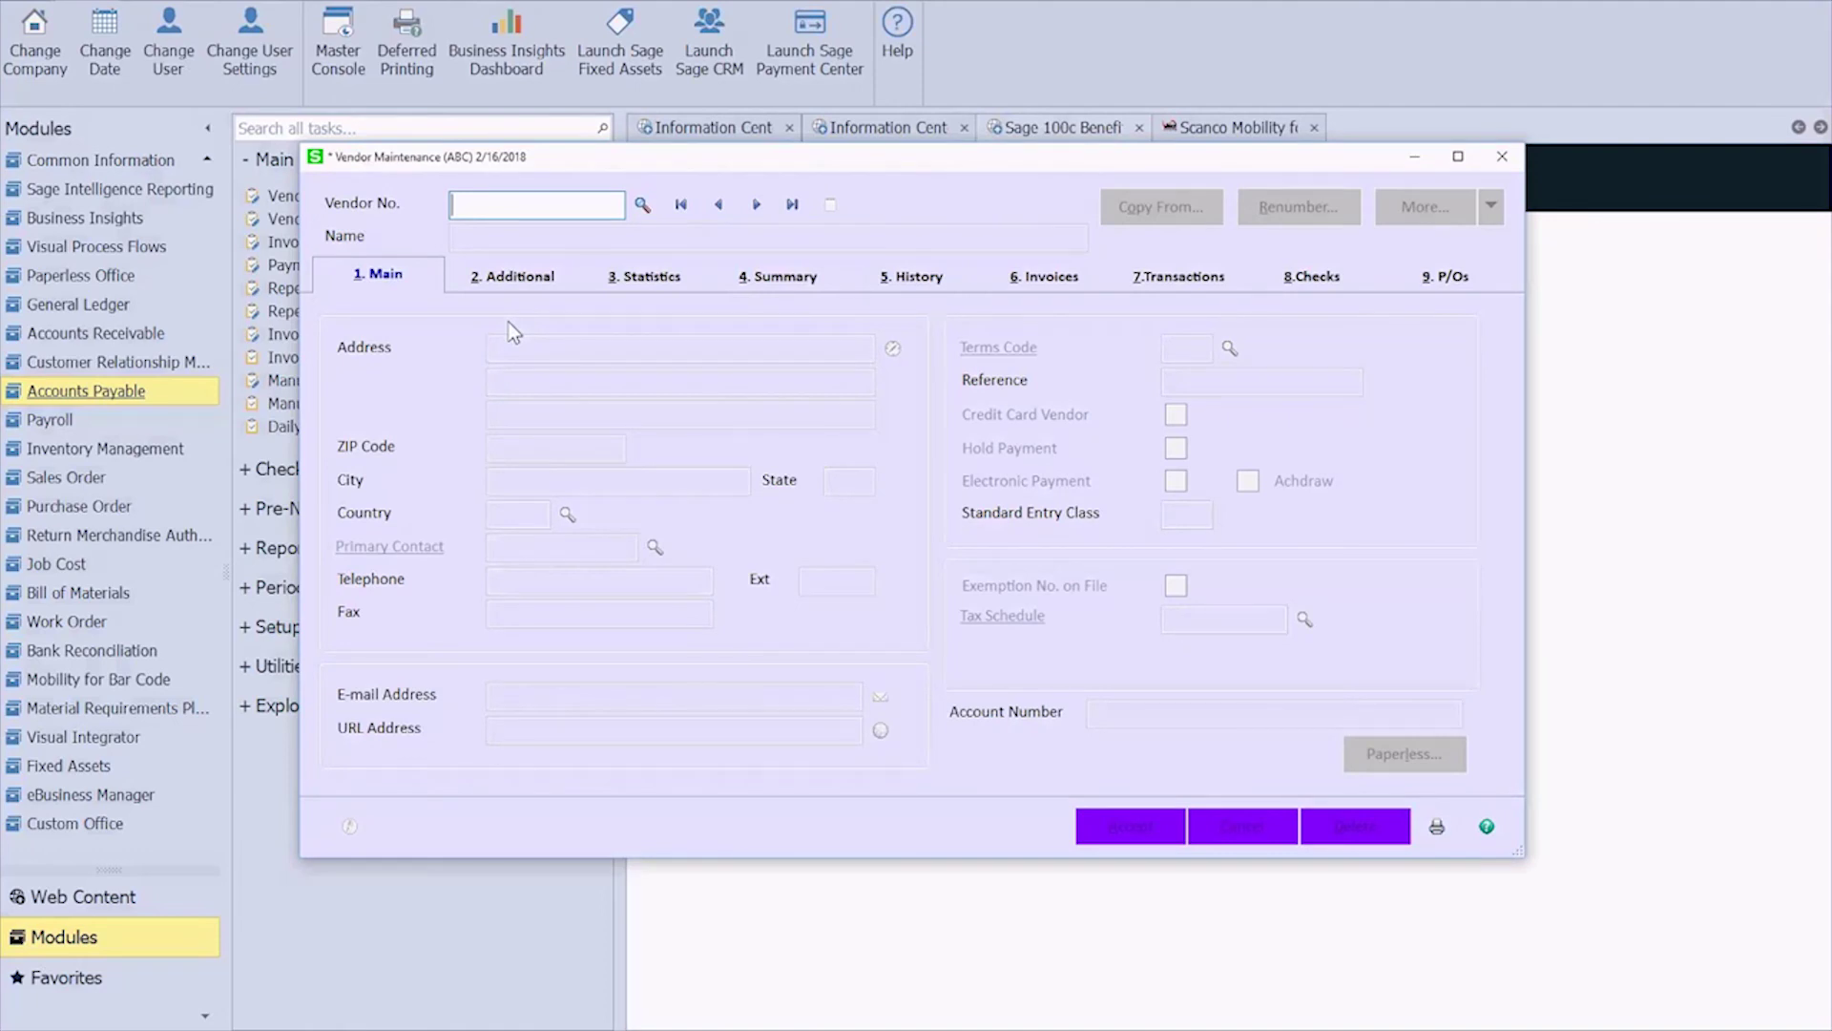
pyautogui.click(756, 204)
pyautogui.click(1123, 716)
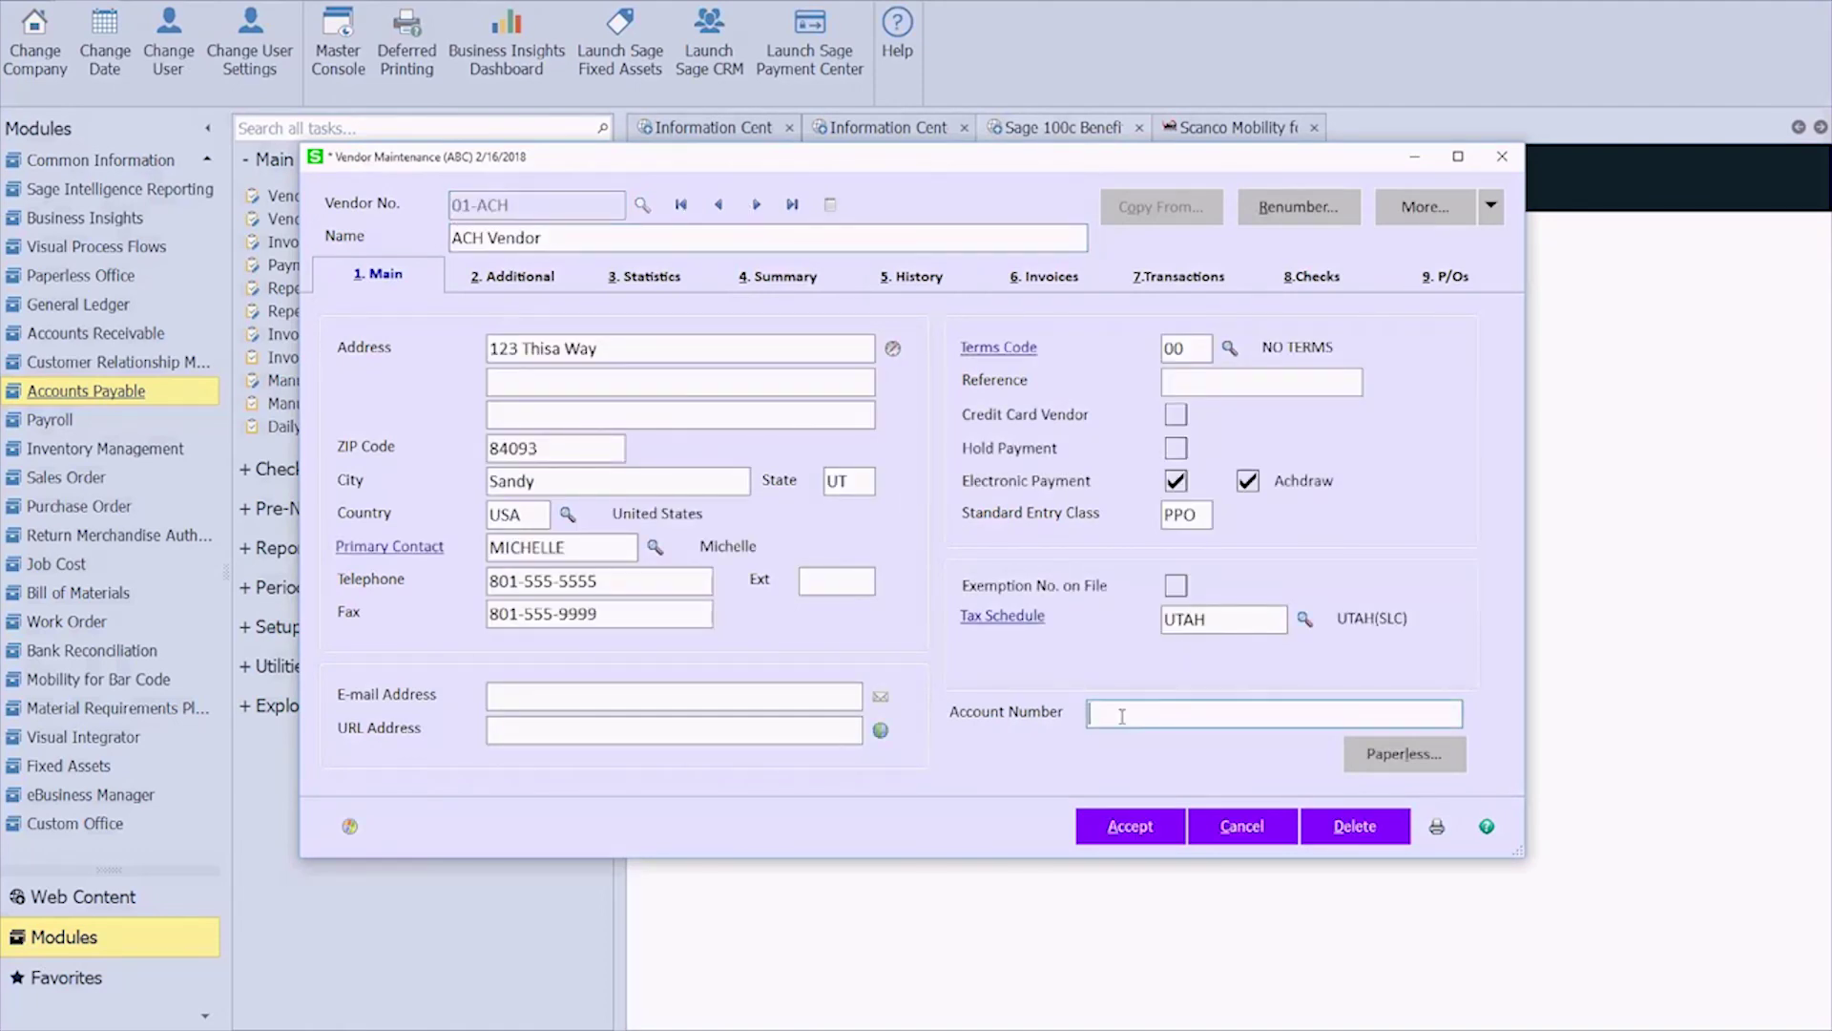
pyautogui.write('12345789')
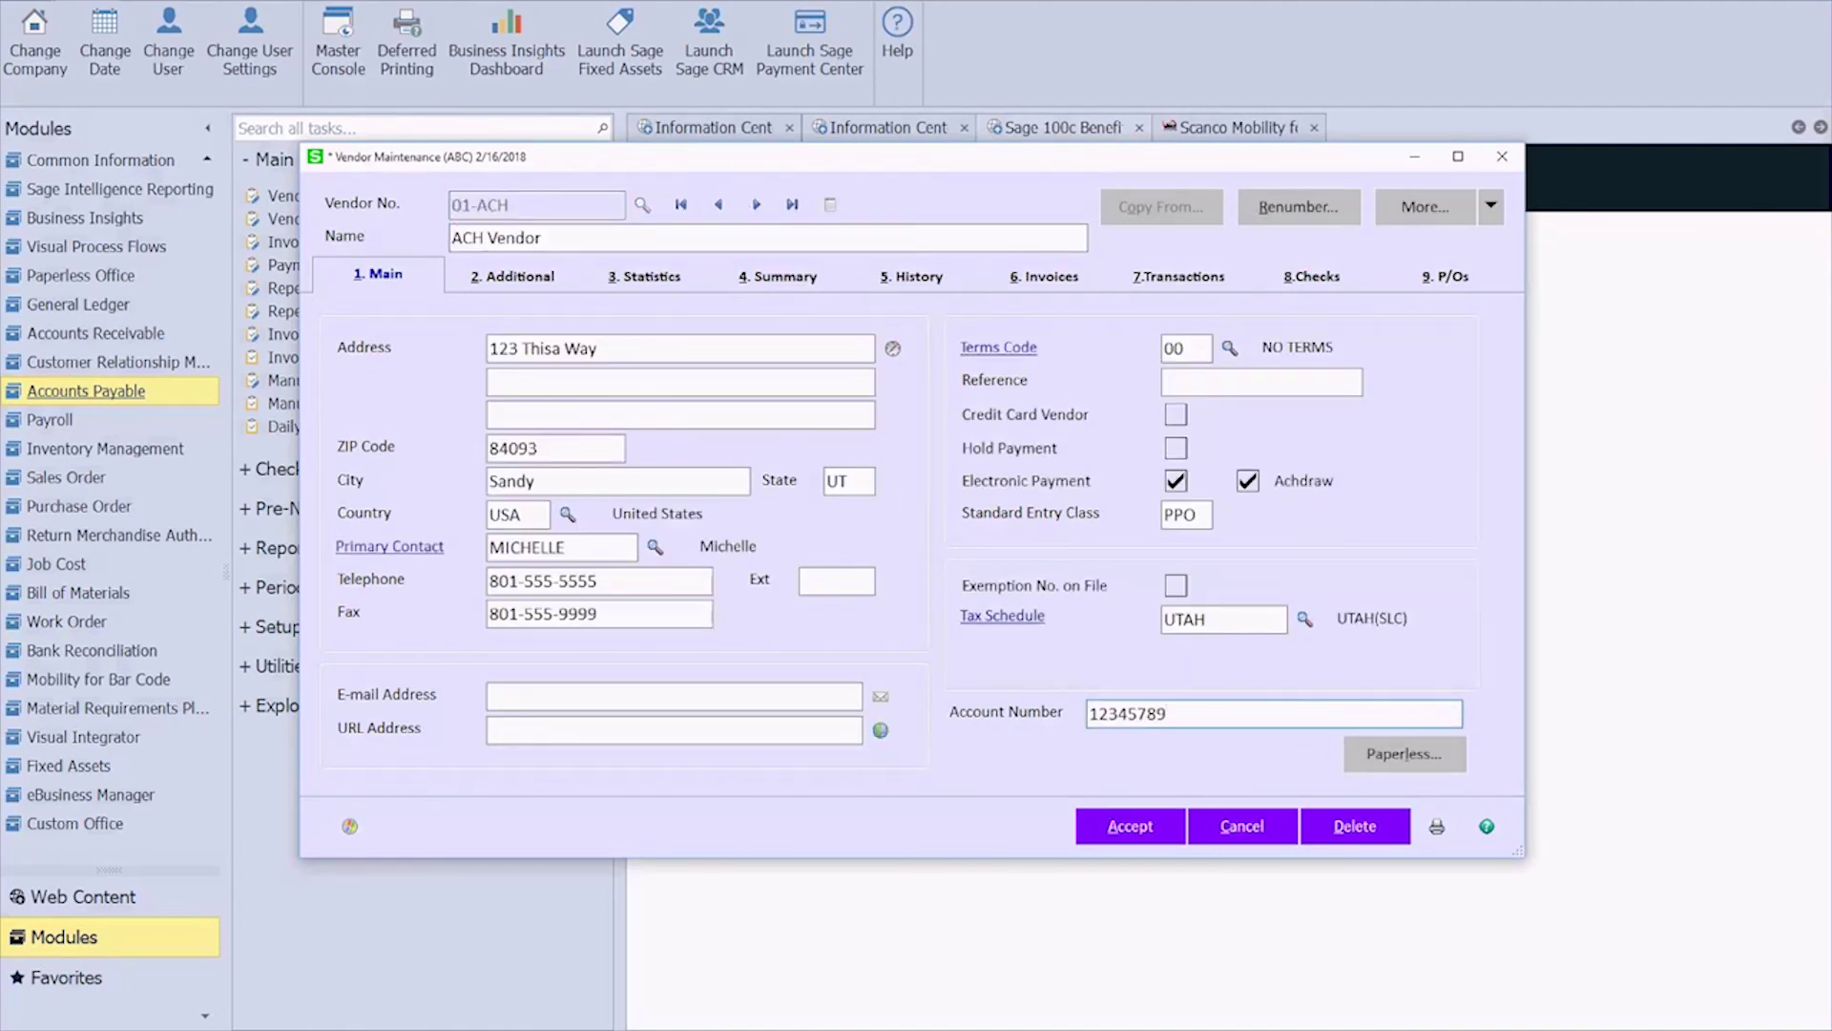